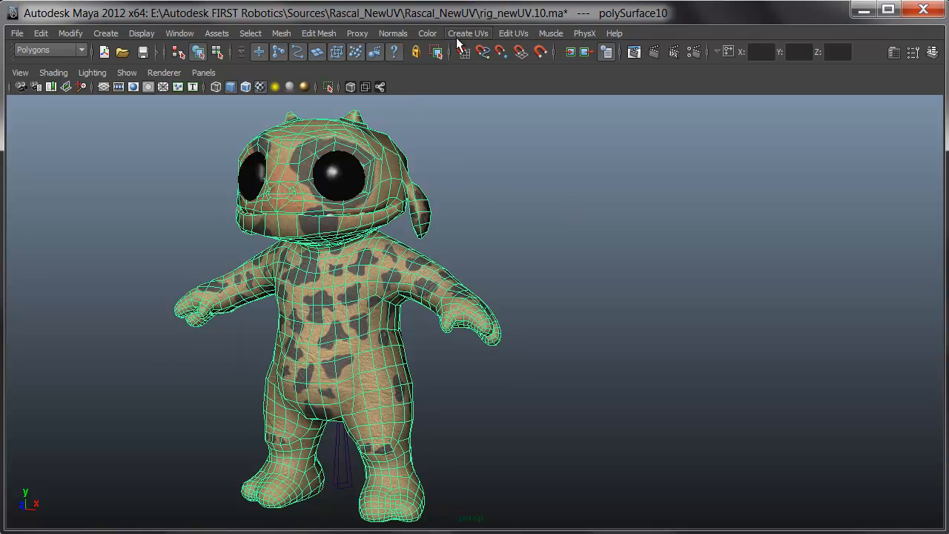
- Examine the character's UV layout in the UV Texture Editor with the texture image hidden and the UV shells shaded, and deselect the mesh
click(512, 35)
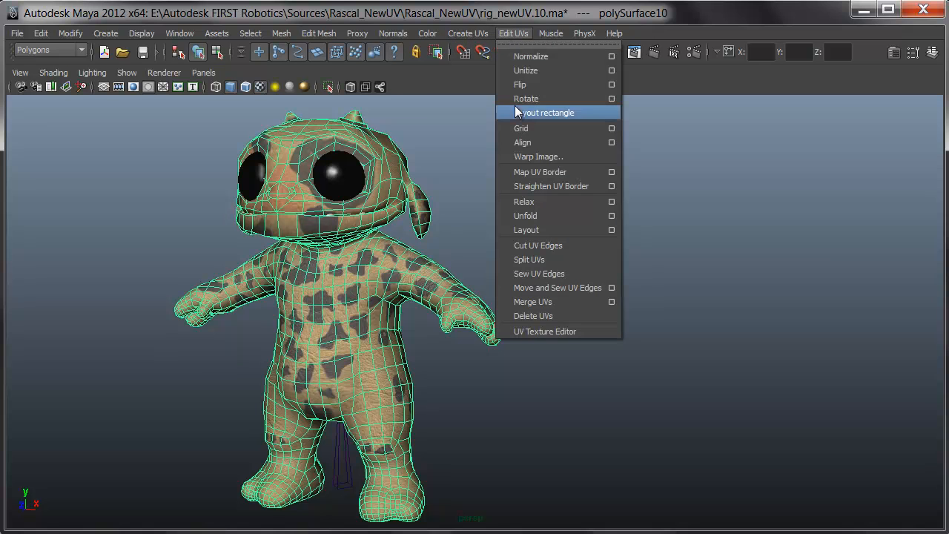
click(567, 334)
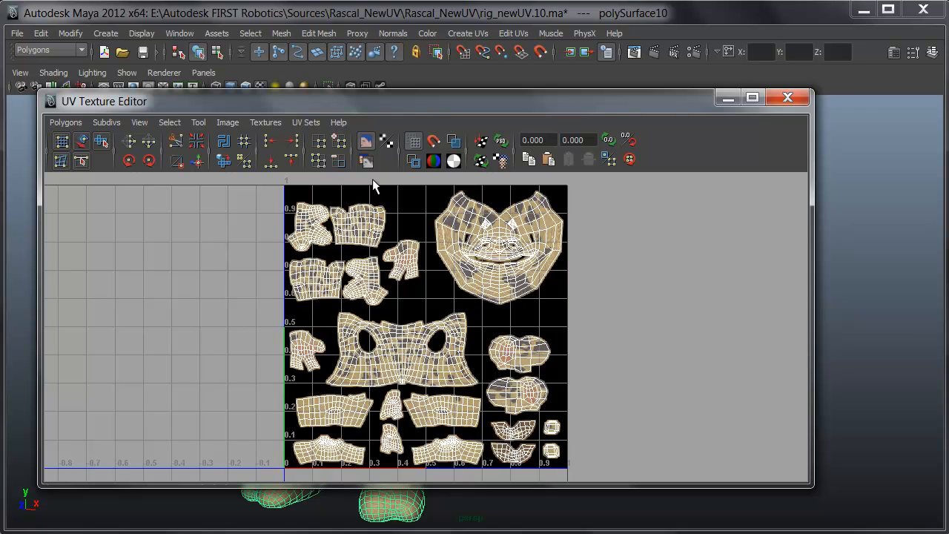
click(370, 141)
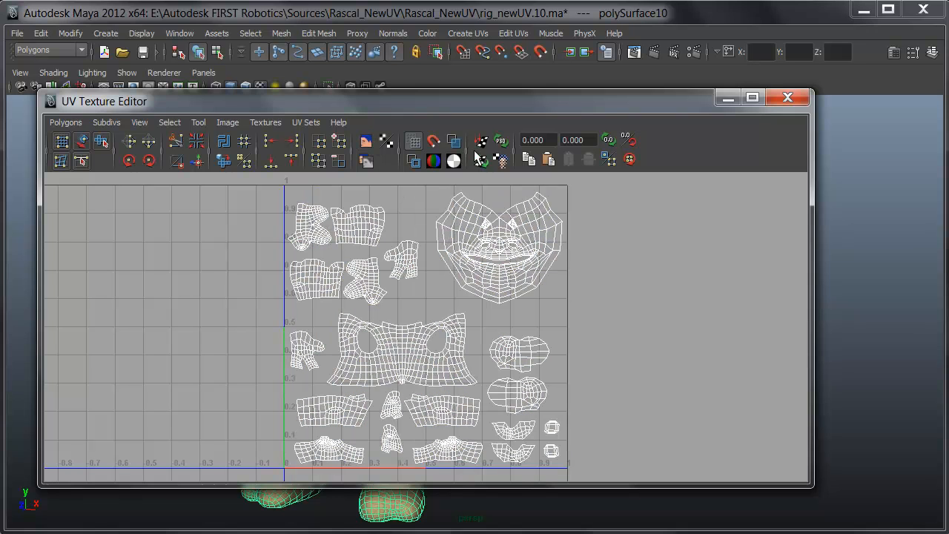
click(454, 142)
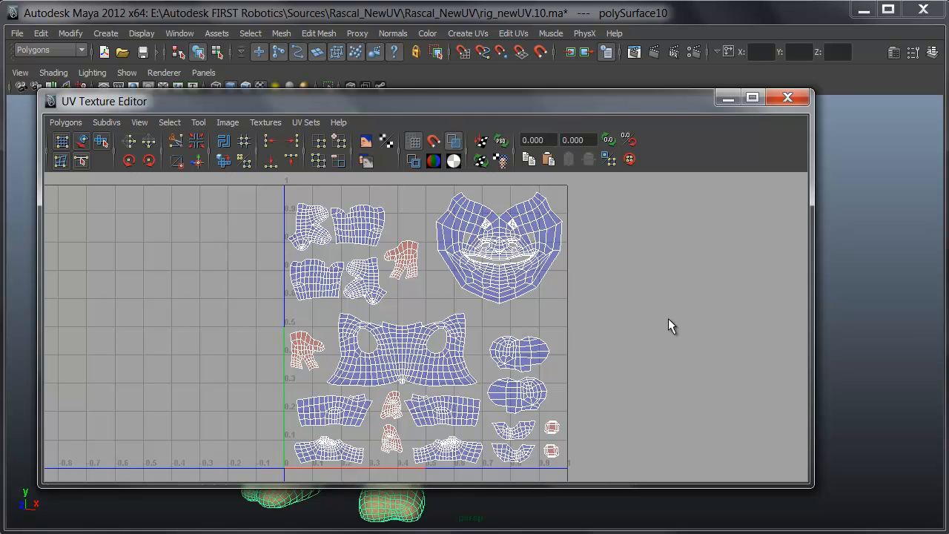
click(789, 102)
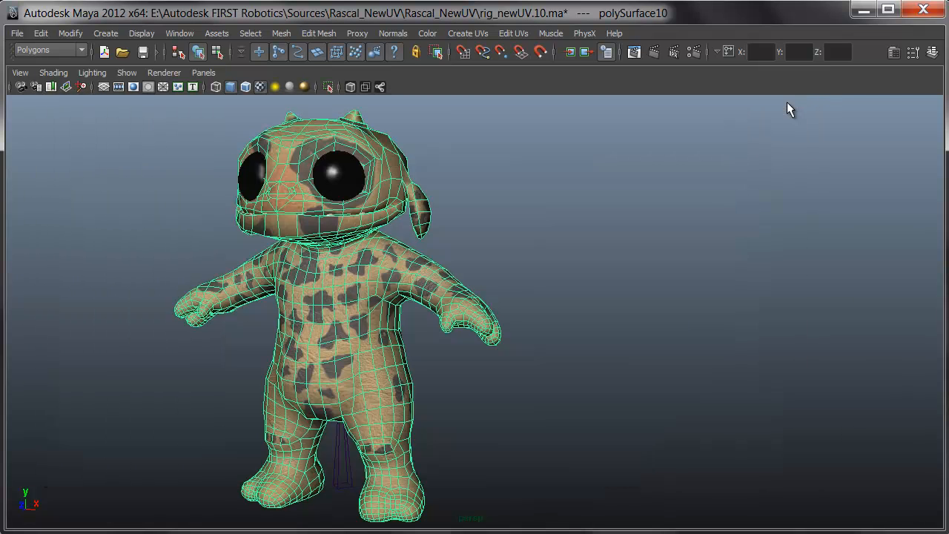
click(551, 248)
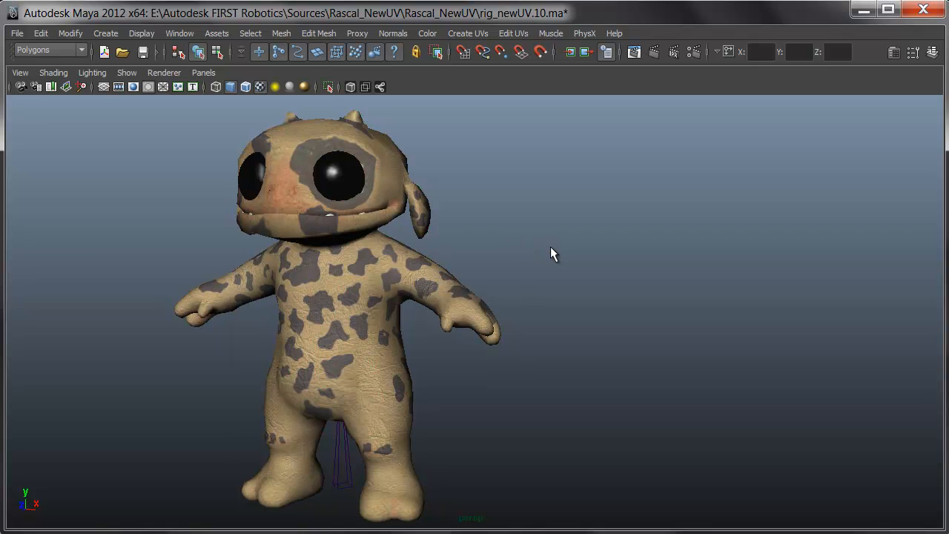
- In the front view, display wireframe on shaded and create a polygon cube over the right half of the character's chest
key(a)
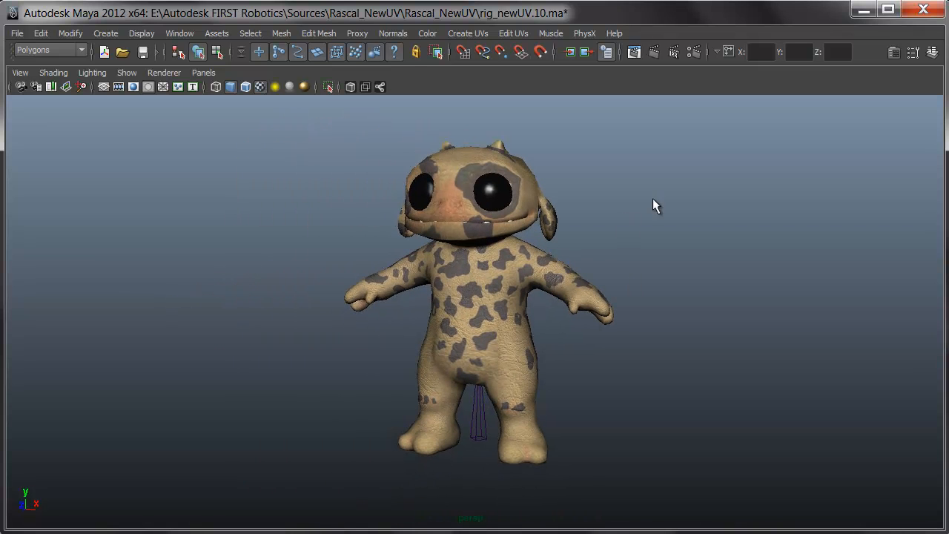
key(space)
drag(653, 232, 664, 291)
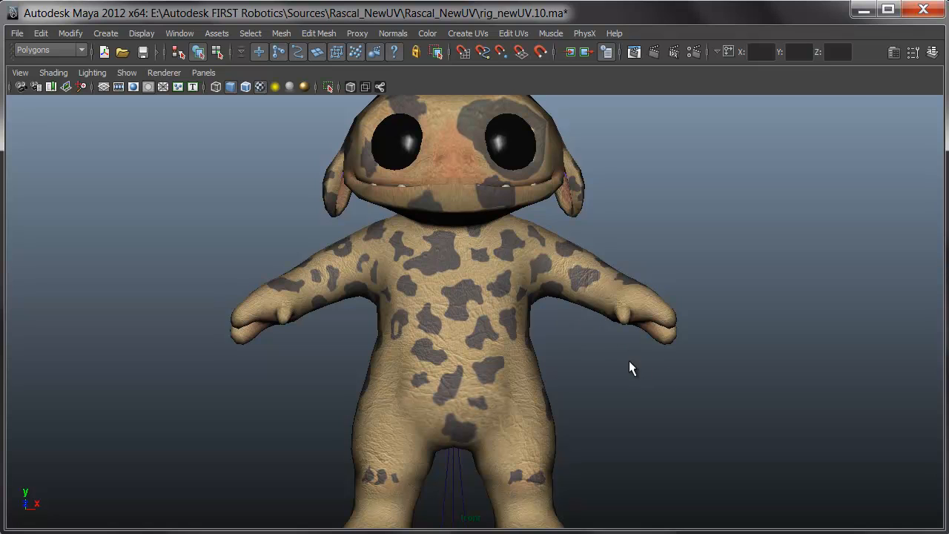
shift+right_click(703, 253)
shift+right_drag(703, 251, 706, 282)
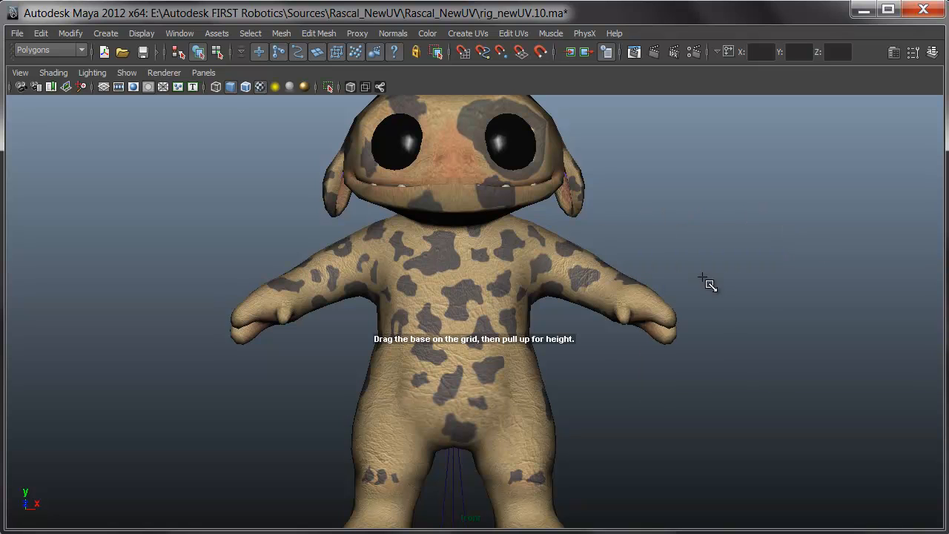
click(246, 86)
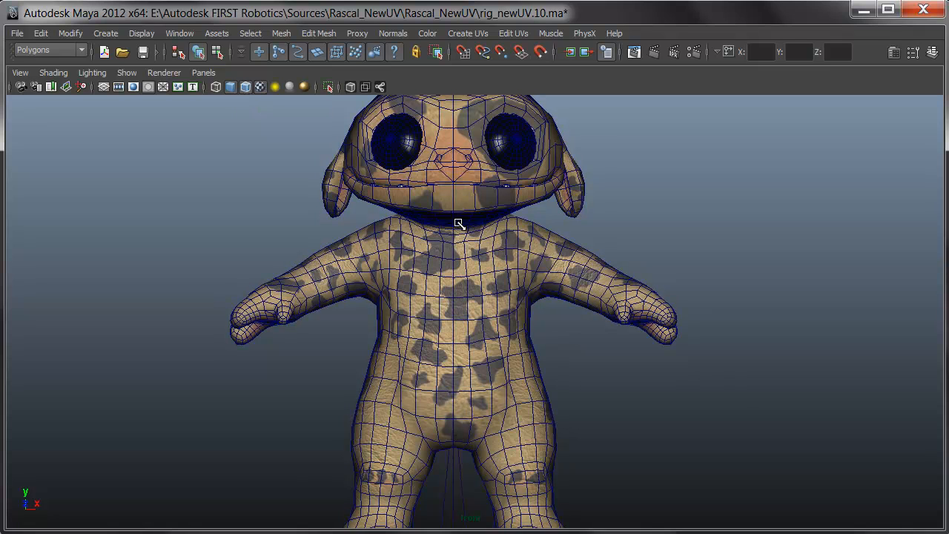
drag(451, 250, 399, 202)
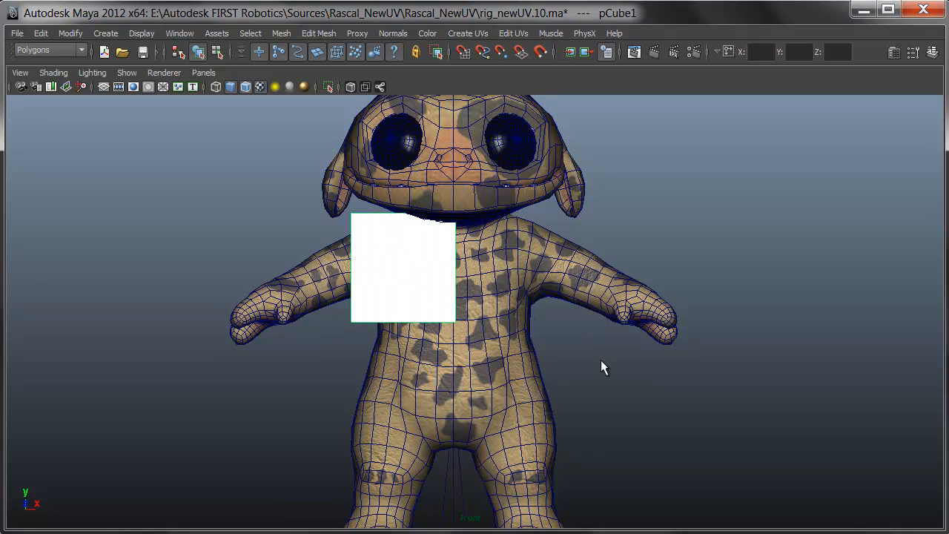
- Snap the cube's pivot to its lower inner corner and snap the cube along X to the character's centre line
key(w)
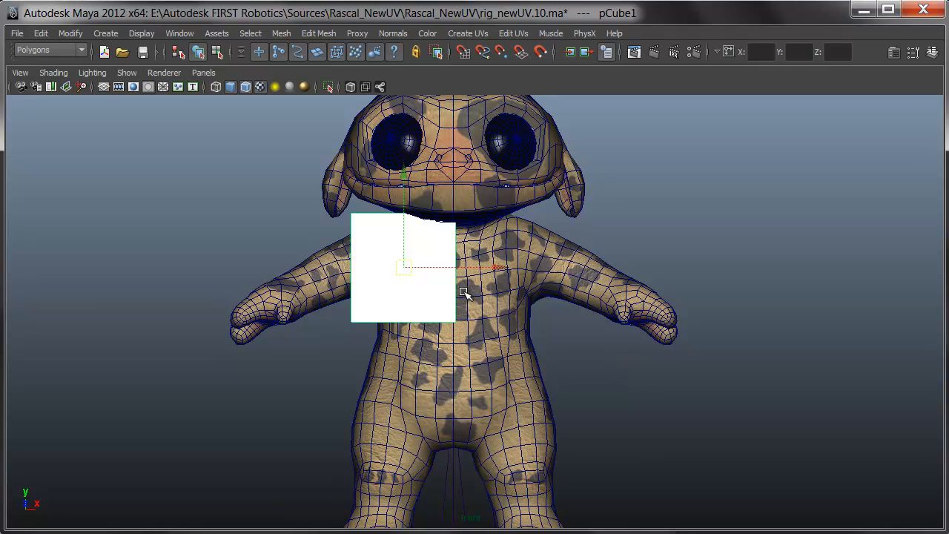
key(v)
key(d)
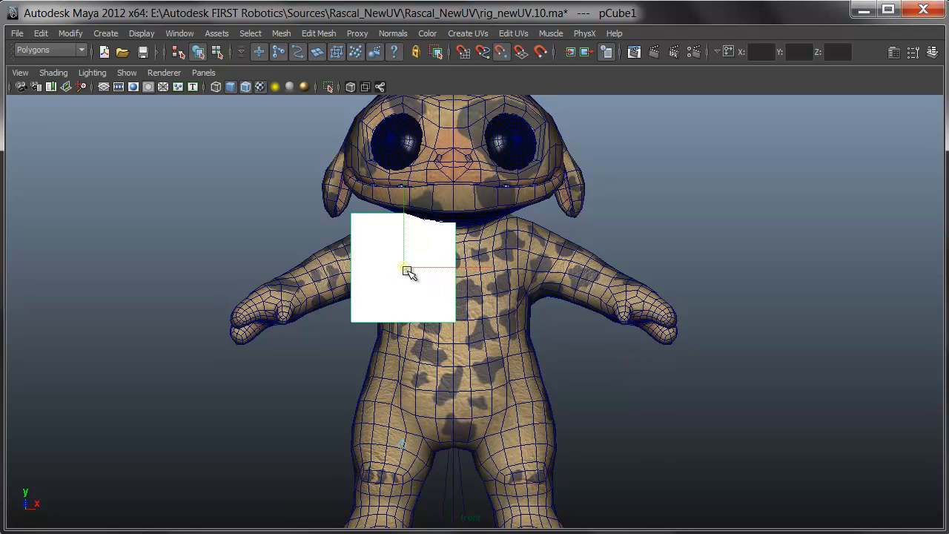
drag(405, 268, 459, 326)
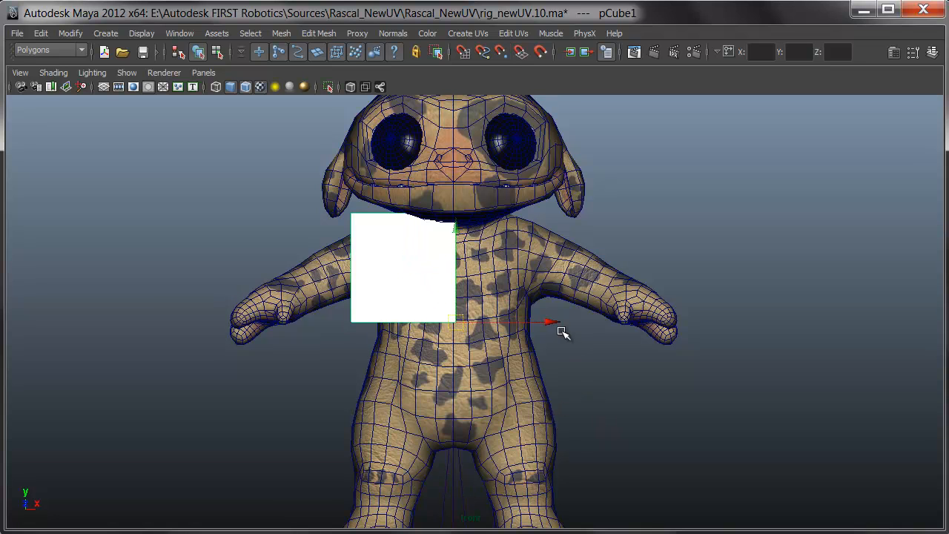
key(v)
drag(555, 322, 455, 324)
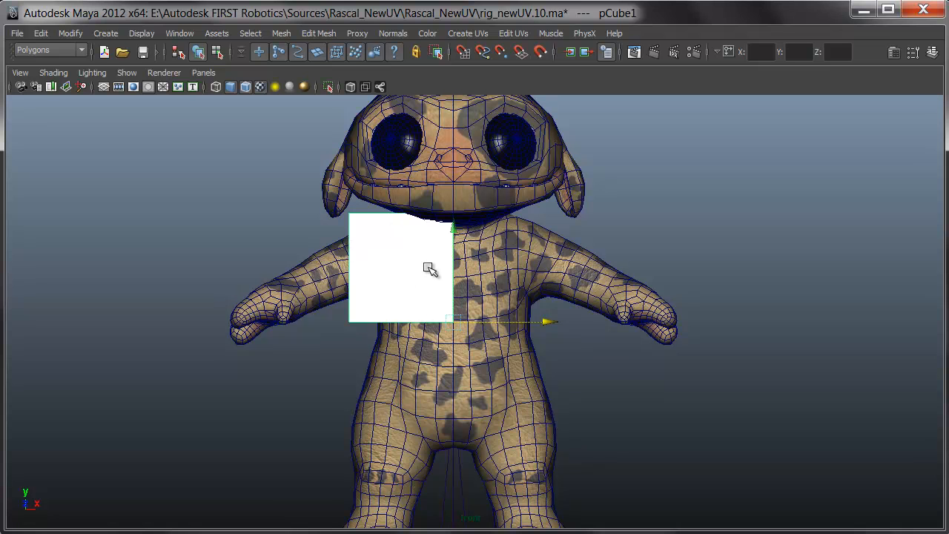
- In the perspective view, move the cube's back face backward along Z past the character's back
key(space)
drag(433, 270, 431, 237)
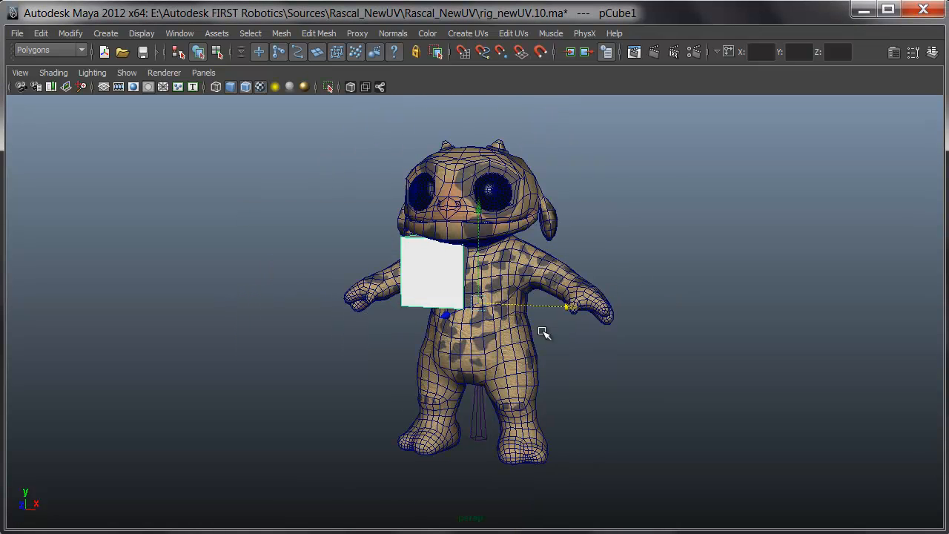
alt+drag(443, 340, 655, 343)
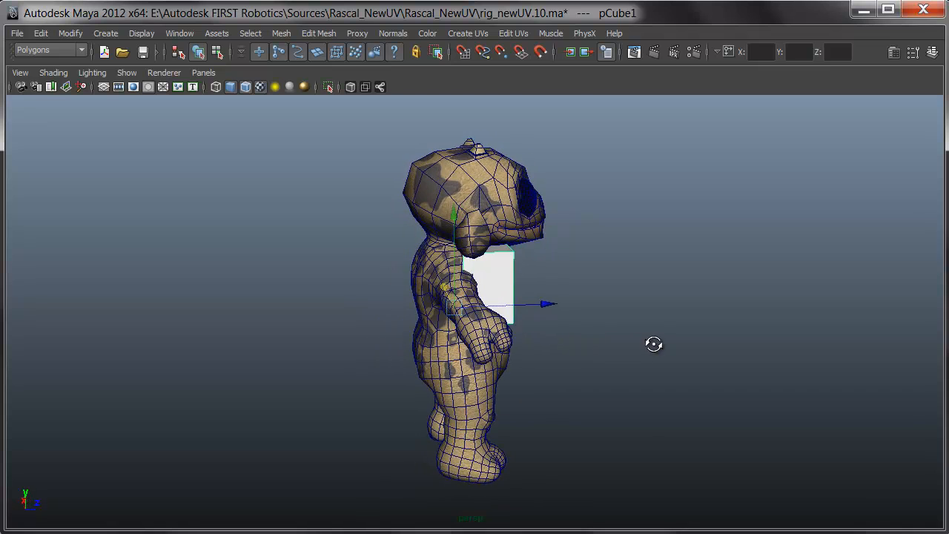
scroll(556, 324, up, 2)
alt+drag(519, 373, 558, 371)
key(F11)
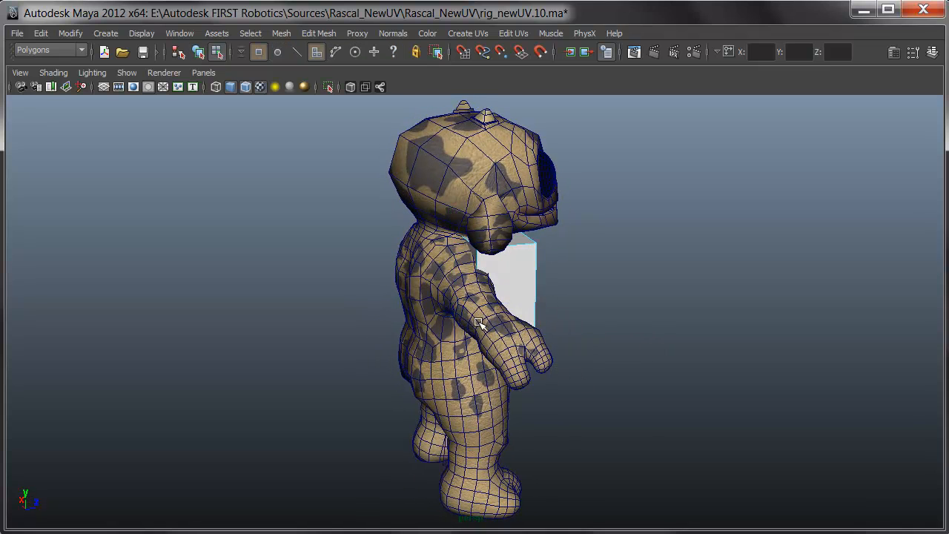
click(455, 281)
drag(551, 271, 492, 275)
- Delete the cube's inner face along the character's centre line and return to object mode
alt+drag(636, 393, 410, 394)
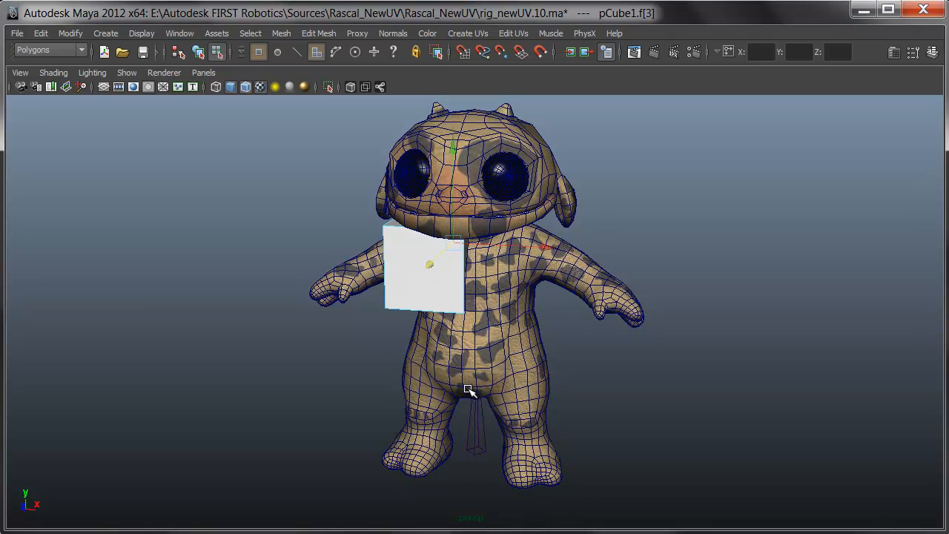
alt+drag(499, 390, 431, 312)
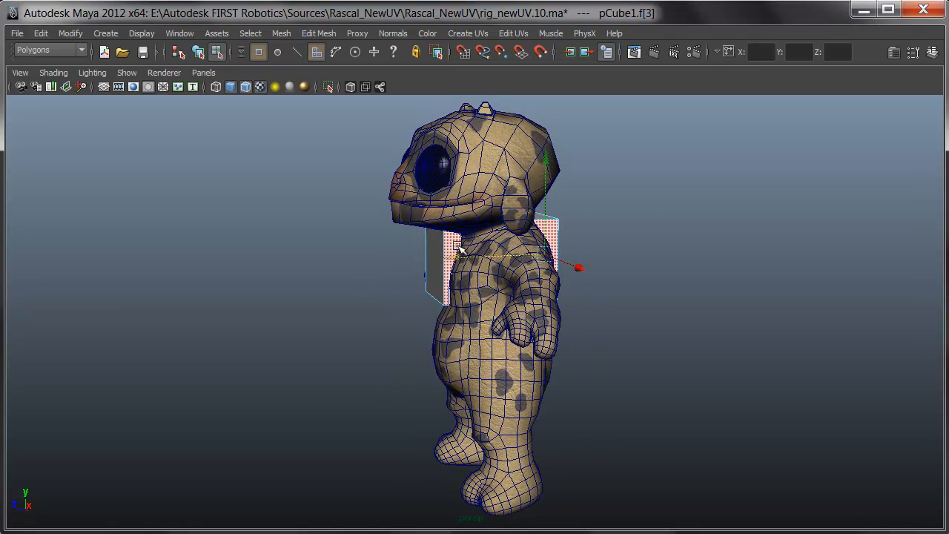
click(460, 279)
click(640, 389)
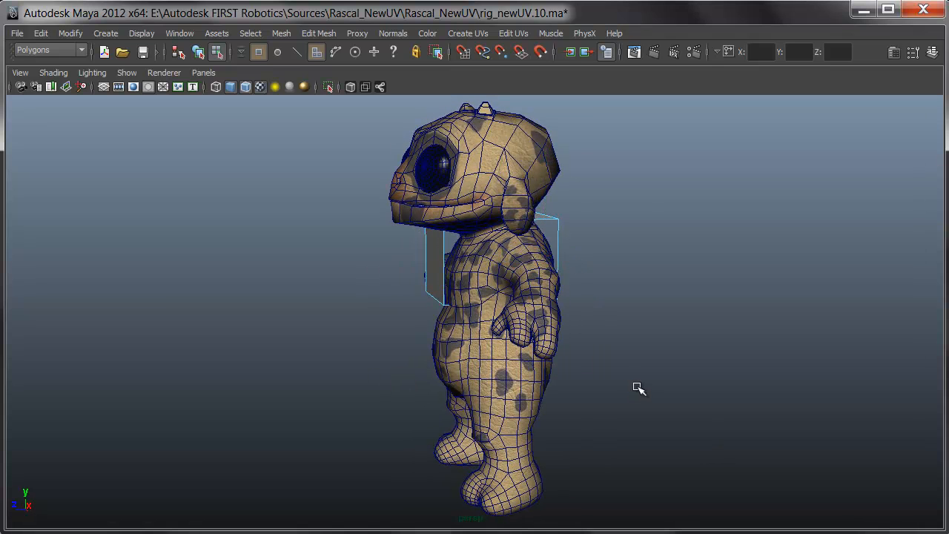
alt+drag(568, 388, 588, 395)
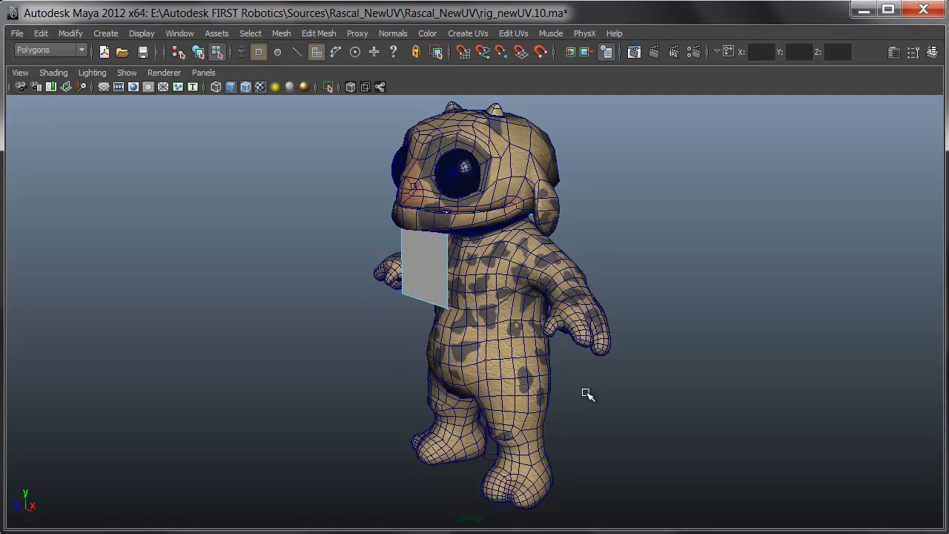
key(F8)
- In the Subdiv Proxy options for the cube, set Mirror Behavior to Half with the +X mirror direction
alt+drag(380, 399, 563, 392)
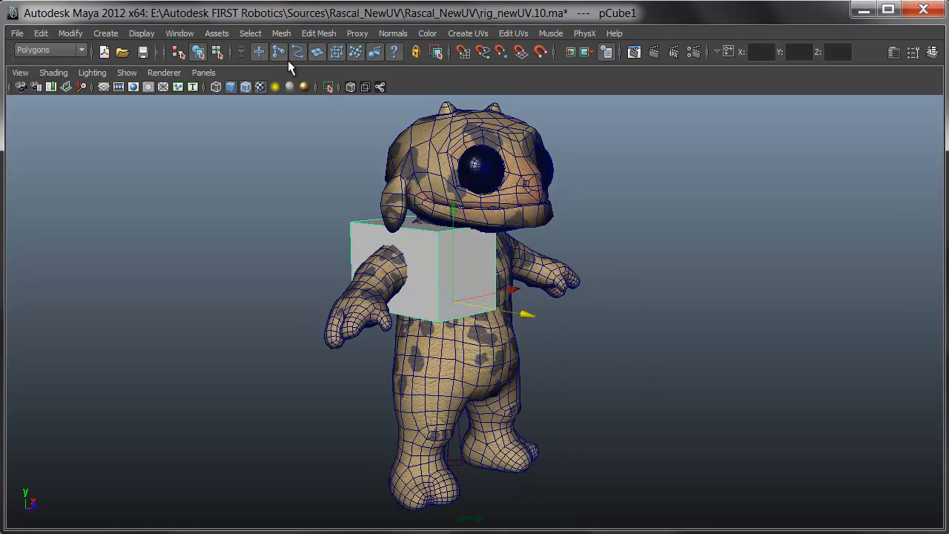
click(359, 32)
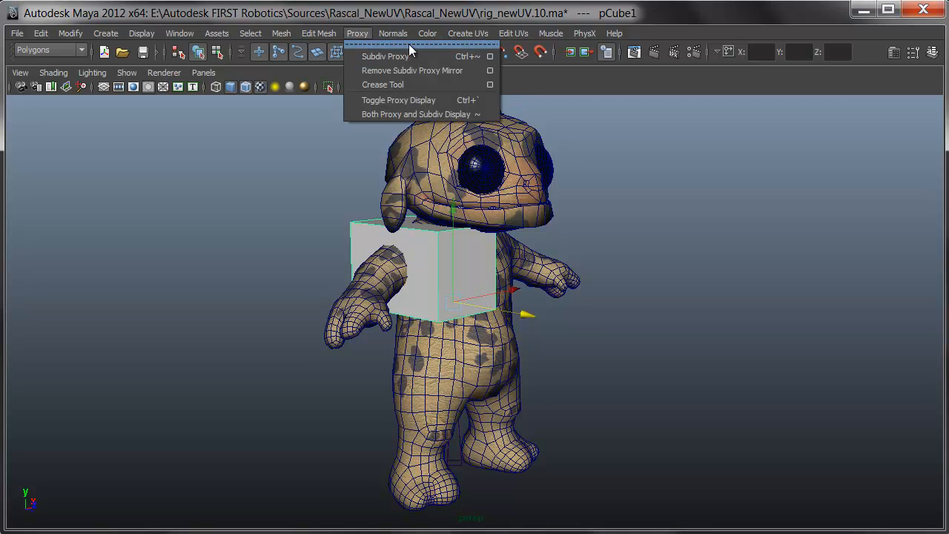
click(491, 56)
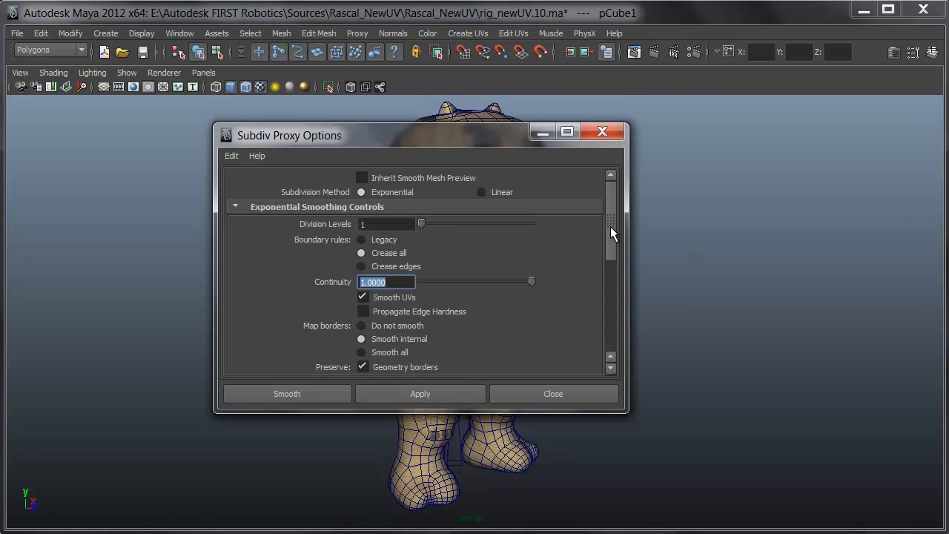
drag(612, 229, 613, 265)
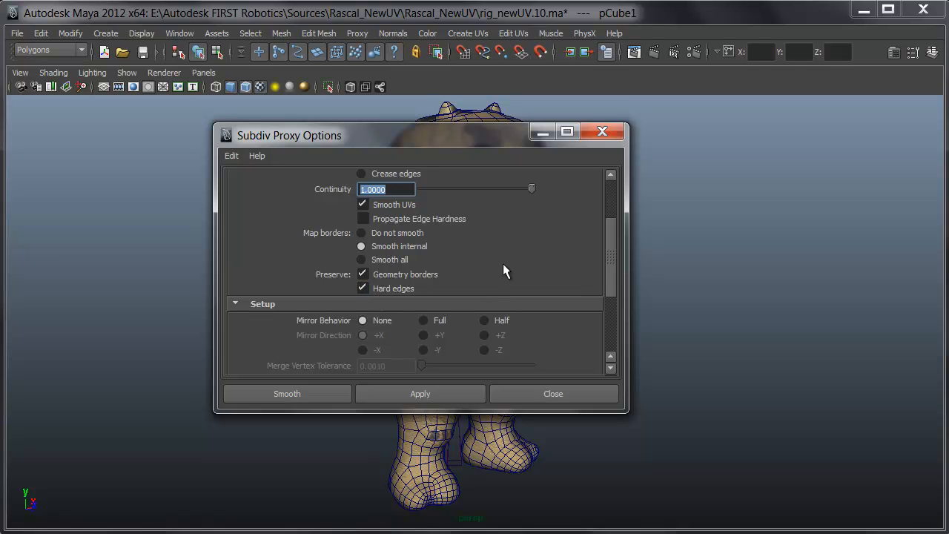
scroll(615, 289, down, 3)
drag(450, 132, 789, 138)
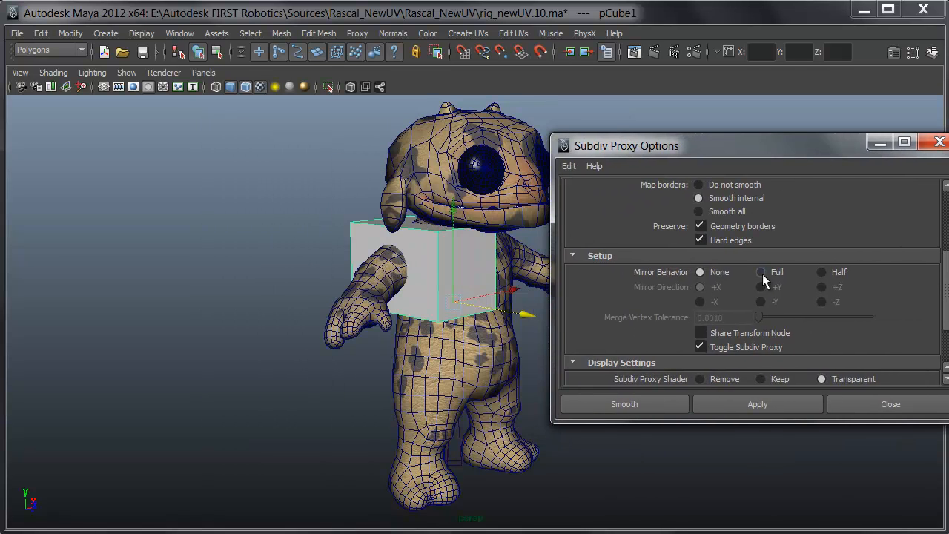
click(837, 274)
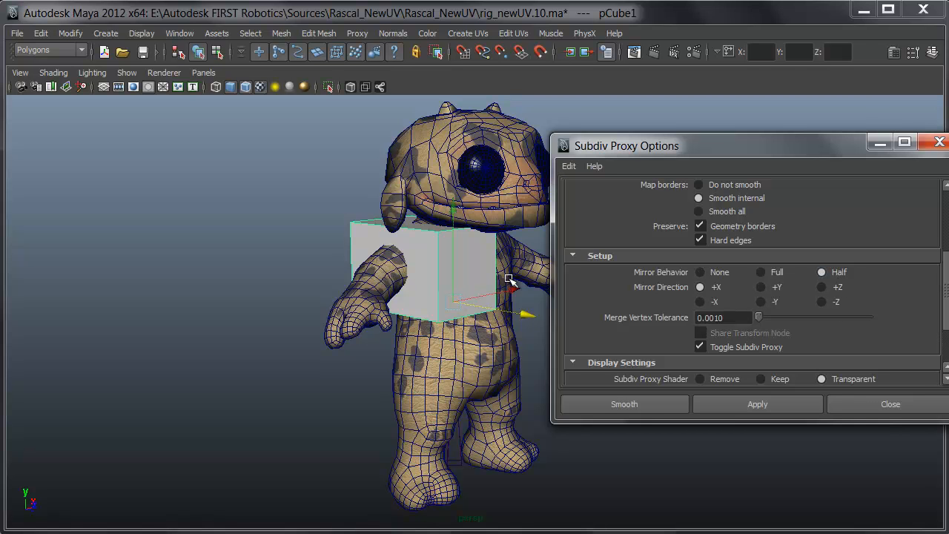
alt+drag(466, 365, 373, 364)
alt+drag(505, 297, 621, 346)
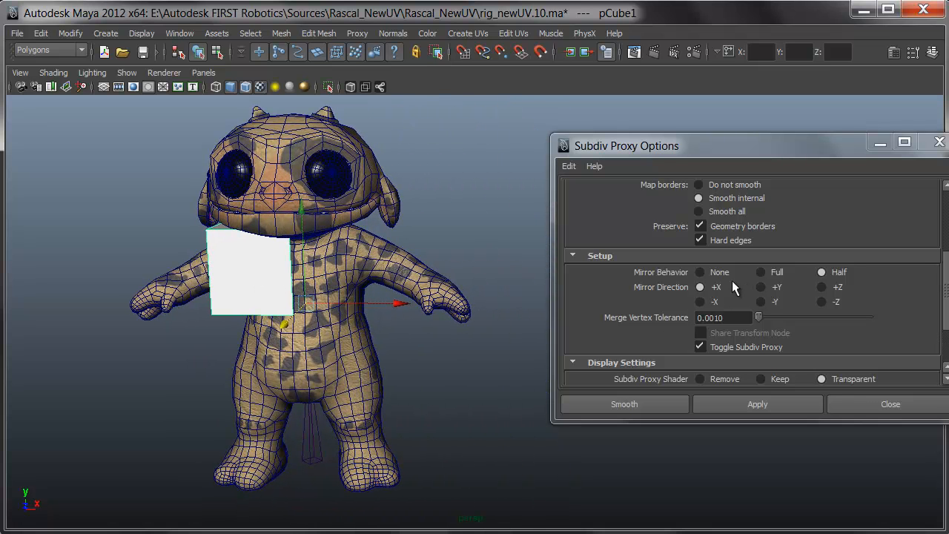
- Set the Subdiv Proxy Shader to Keep and smooth the cube with these options
scroll(816, 333, down, 3)
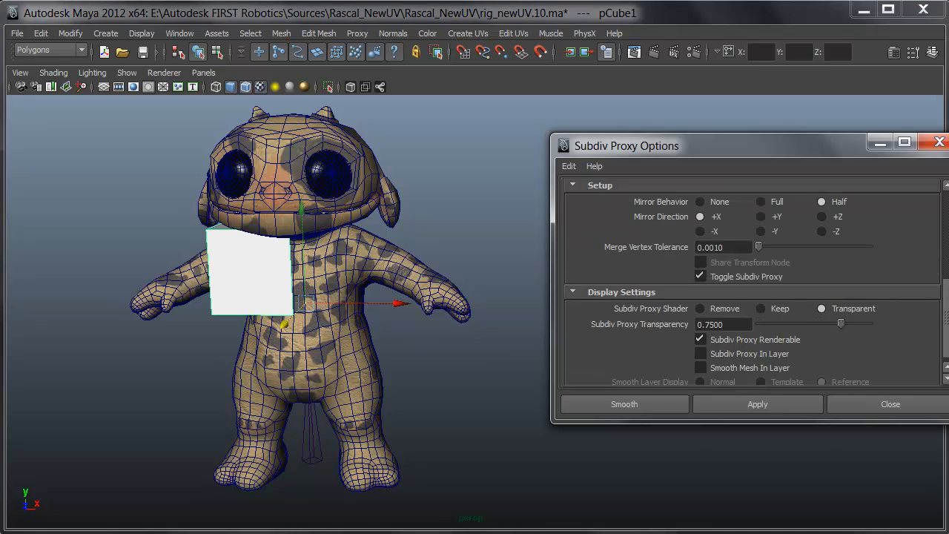
click(761, 302)
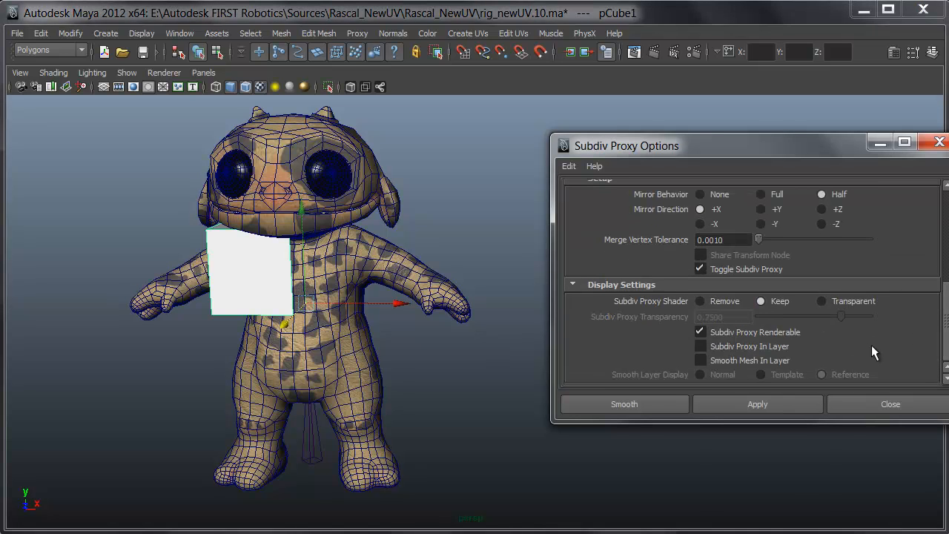
click(643, 404)
- Select the mirrored, smoothed half of the cube on the character's left side
alt+drag(646, 408, 436, 355)
alt+middle_drag(364, 336, 400, 331)
scroll(400, 330, up, 3)
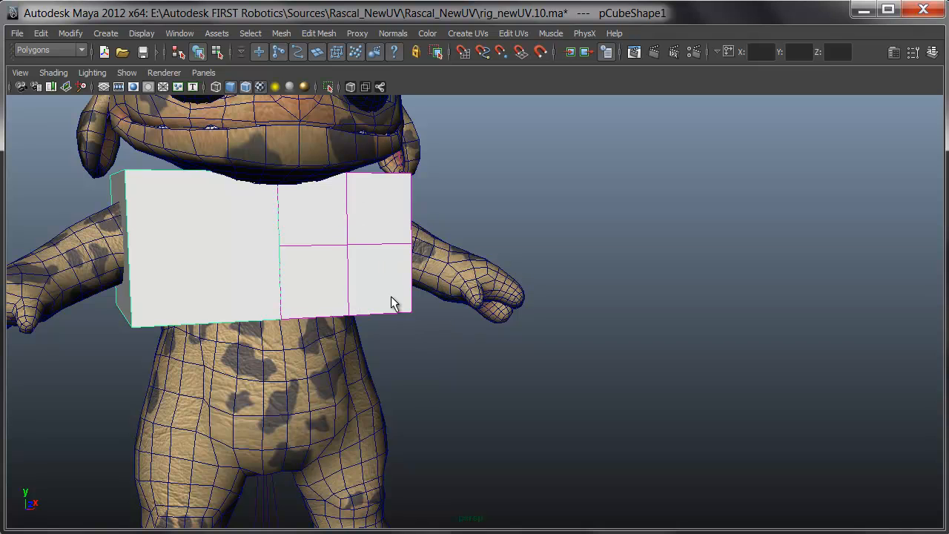
alt+drag(431, 278, 319, 286)
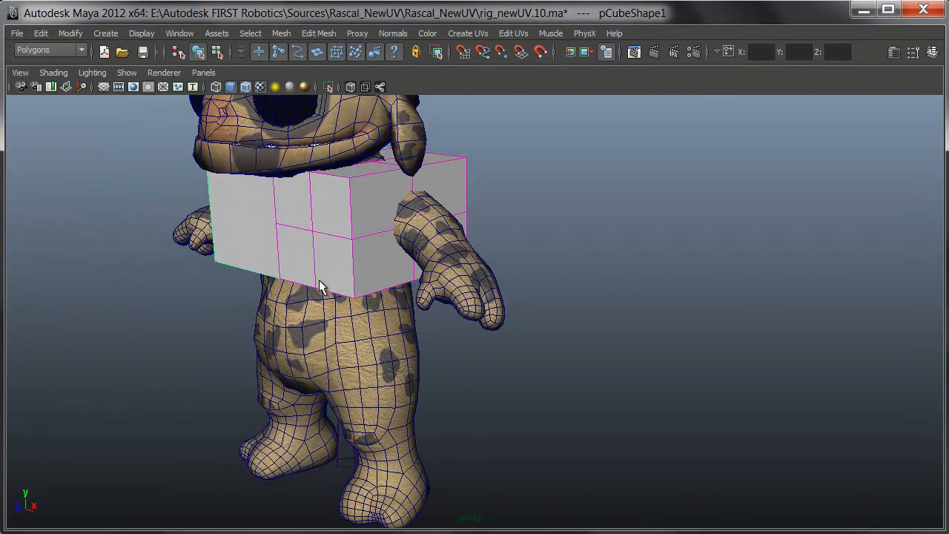
alt+drag(374, 295, 393, 329)
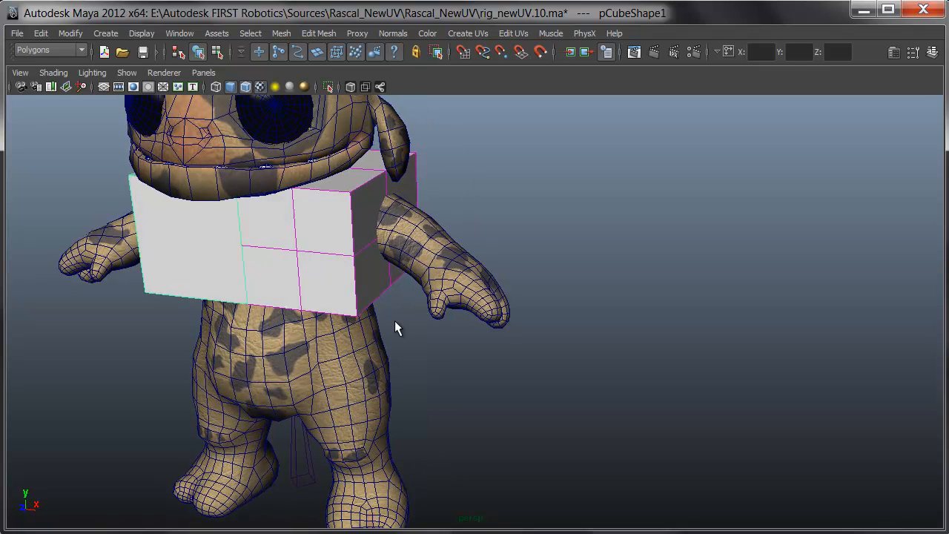
click(314, 267)
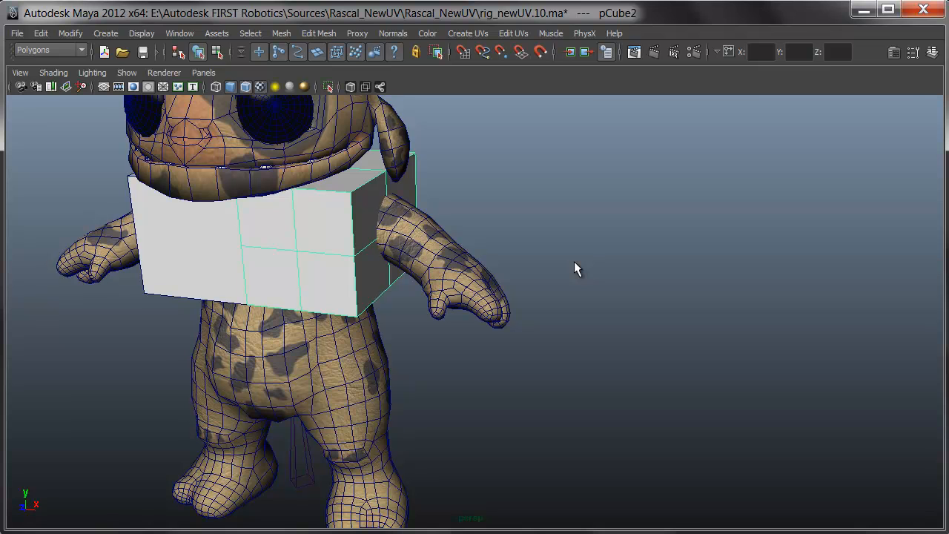
- Set the exponential Division Levels of the smooth proxy (polySmoothProxy1) to 0 and clear the selection
key(ctrl+a)
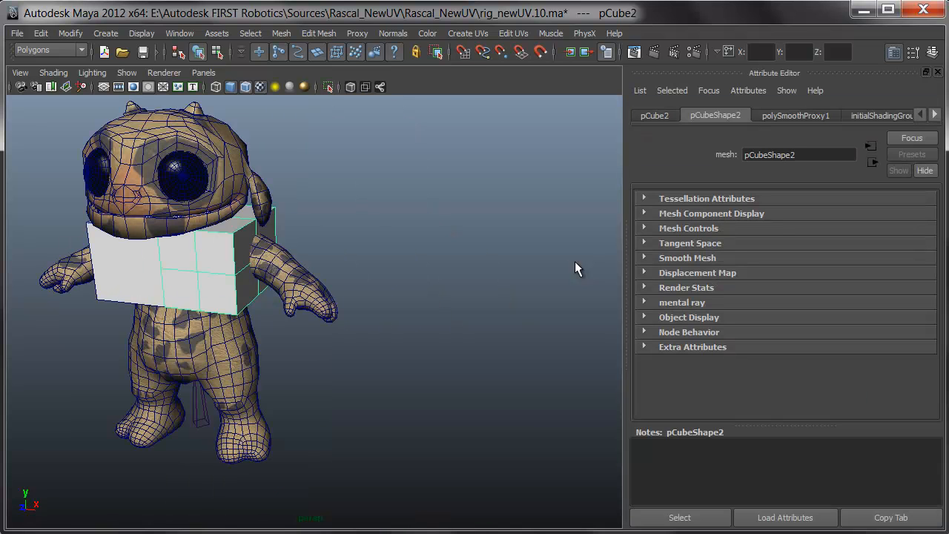
click(825, 117)
double_click(760, 232)
text(0)
key(Return)
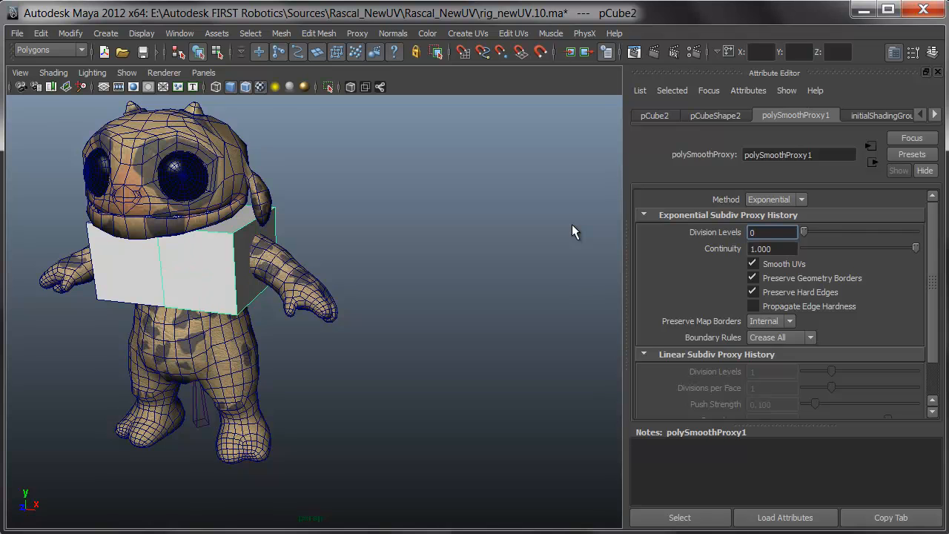
click(438, 333)
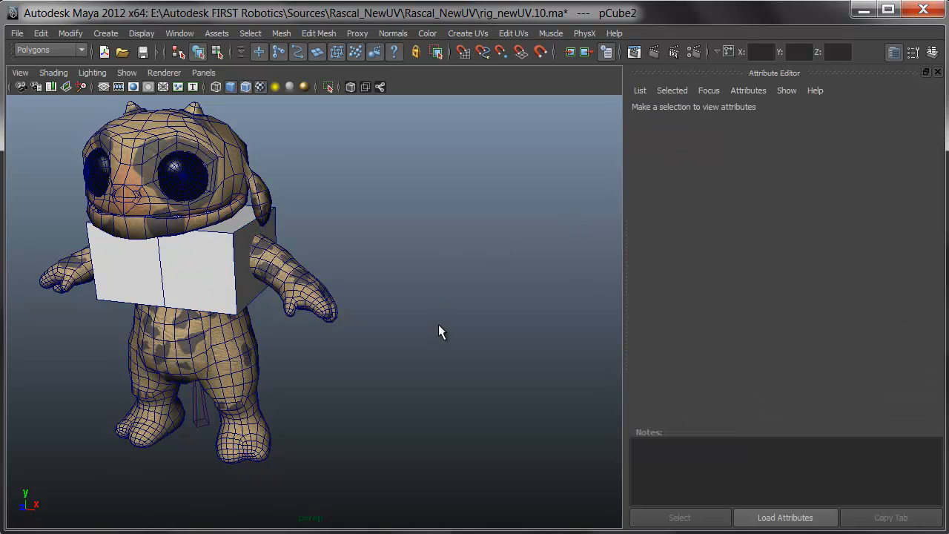
- Extrude the underside face of the original half cube downward about 27.7 units to lengthen the shape over the hips
alt+drag(383, 354, 455, 353)
alt+drag(287, 380, 448, 375)
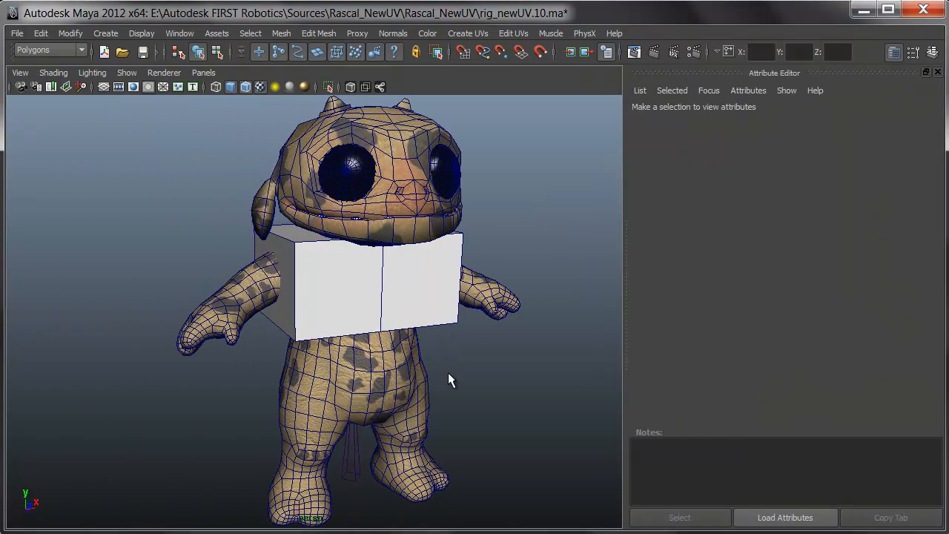
click(305, 292)
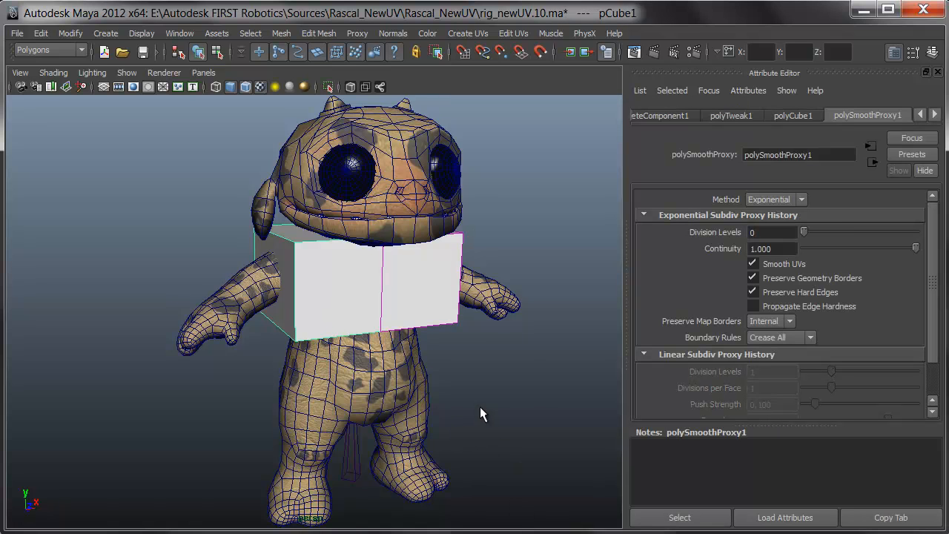
alt+drag(473, 402, 471, 356)
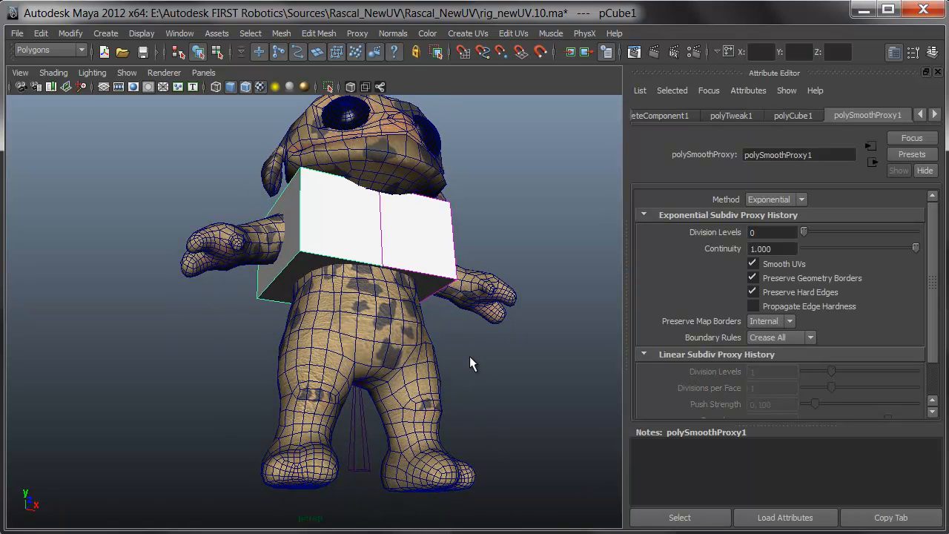
key(F11)
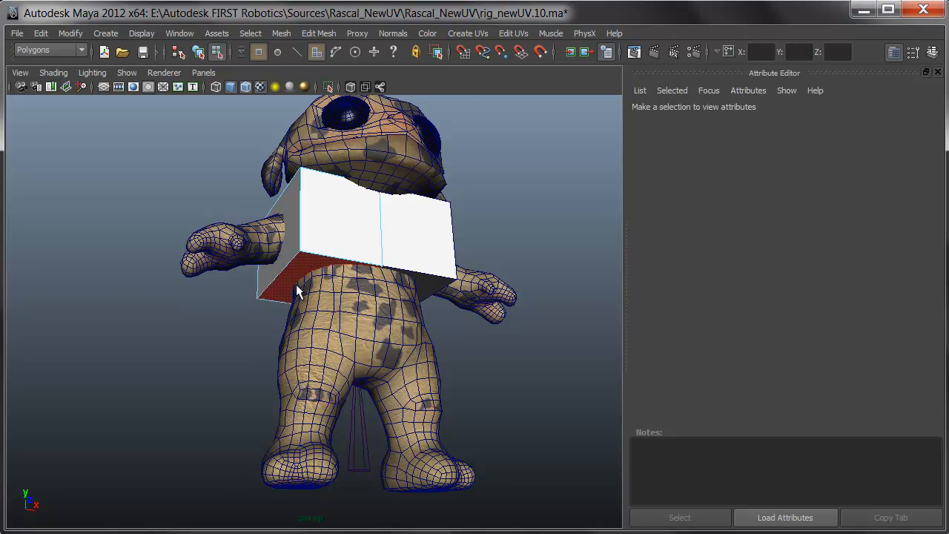
click(296, 284)
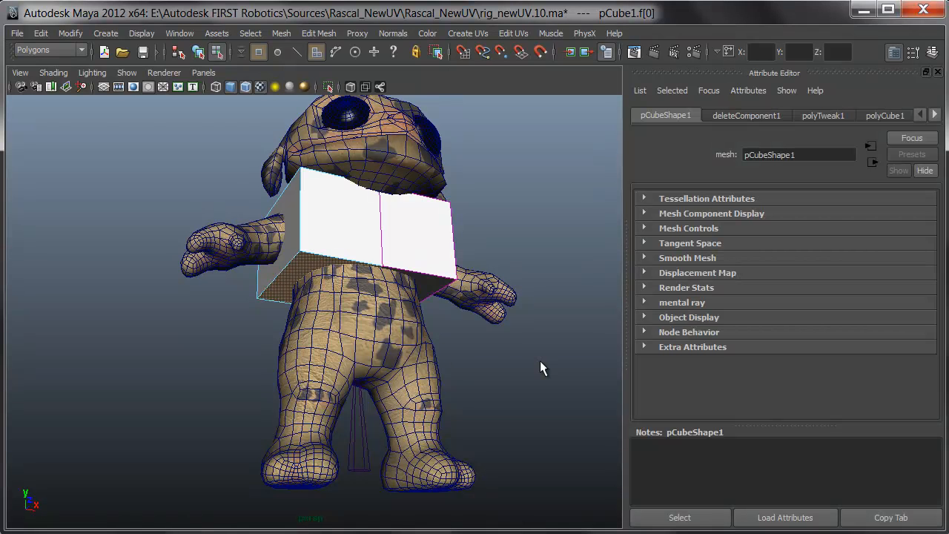
shift+right_click(483, 218)
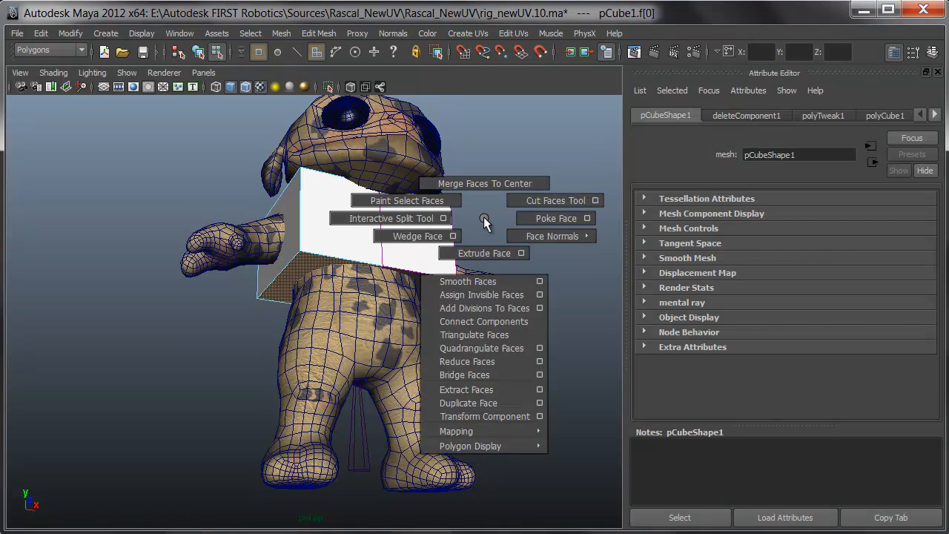
shift+right_drag(483, 239, 483, 239)
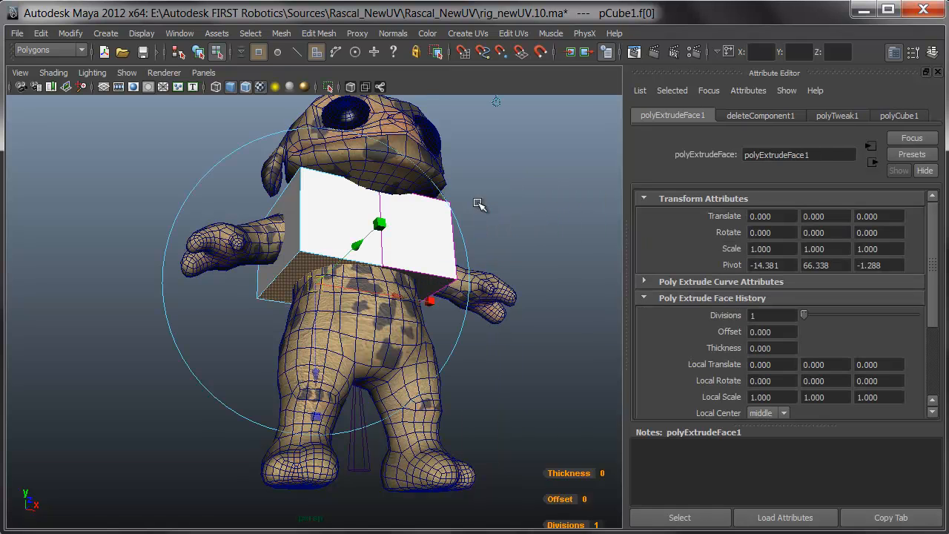
key(ctrl+a)
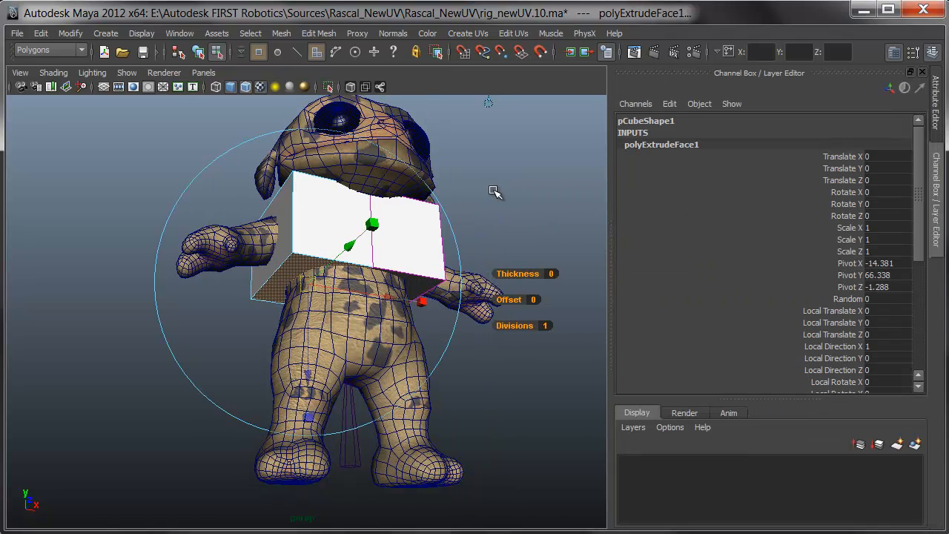
drag(612, 289, 775, 299)
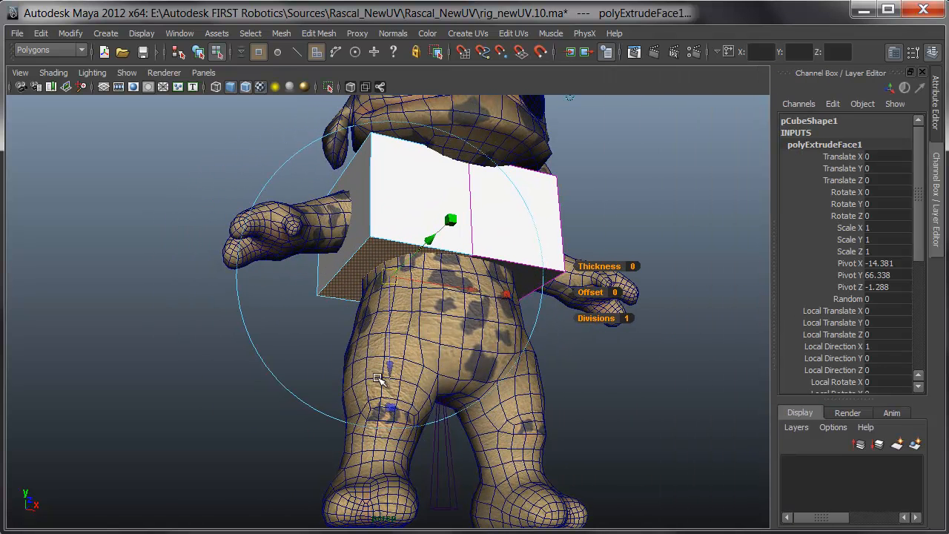
drag(389, 368, 391, 476)
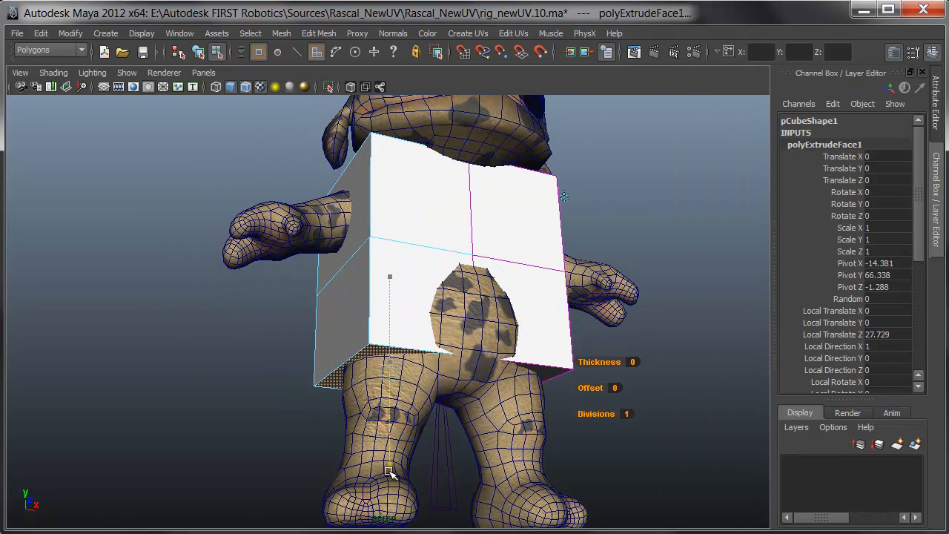
- Move the lower hem edges of the half shape outward so that the garment flares towards its bottom
alt+drag(442, 420, 404, 435)
key(F10)
click(341, 391)
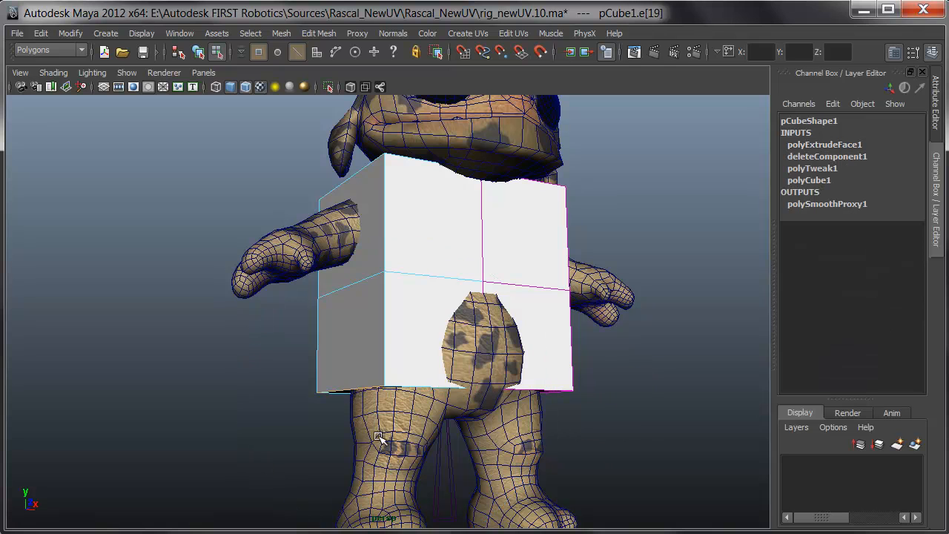
key(w)
alt+drag(391, 424, 377, 355)
click(361, 313)
alt+drag(361, 313, 494, 270)
- Adjust the depth of the front waist edge and move the upper back edge in towards the neck
click(478, 239)
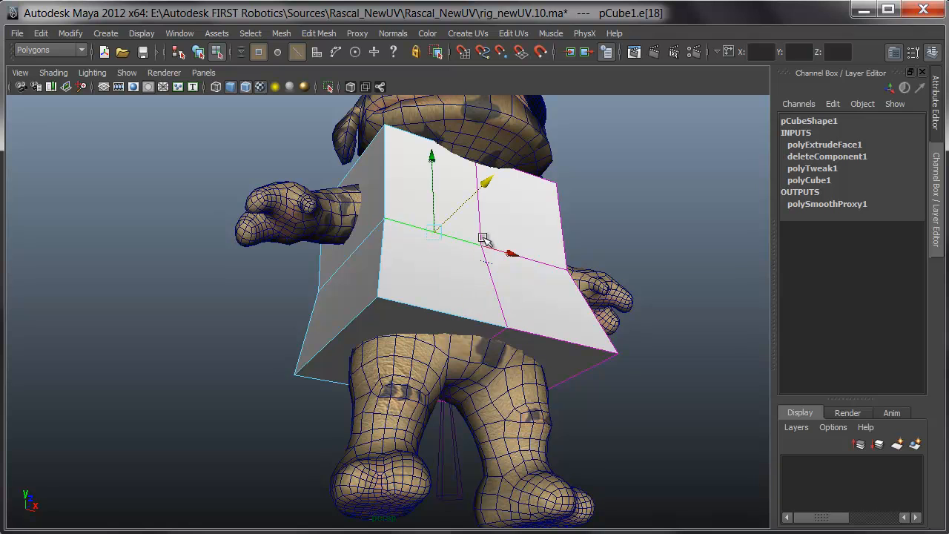
drag(485, 186, 496, 178)
alt+drag(339, 322, 539, 386)
click(432, 218)
drag(439, 191, 446, 184)
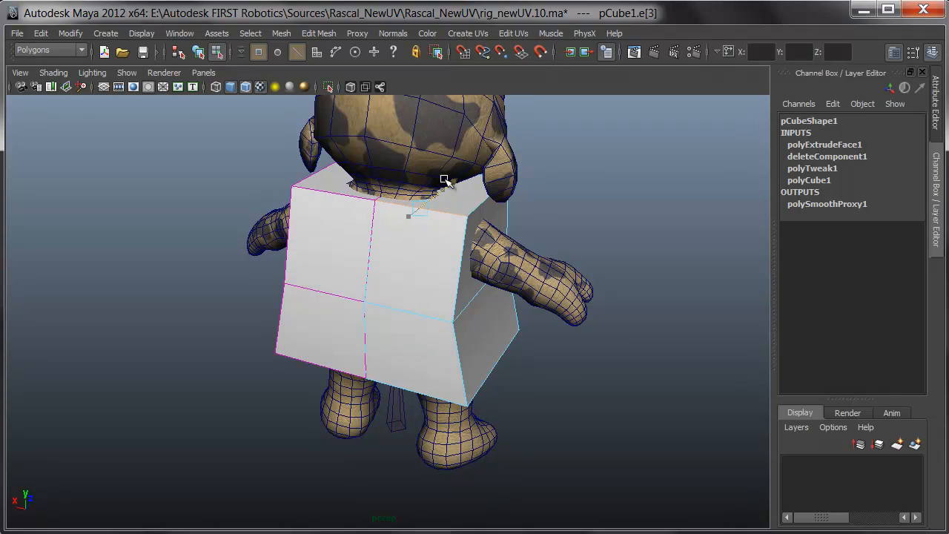
- Insert two vertical edge loops in the half shape, one down its side and one down its front
alt+drag(495, 331, 339, 356)
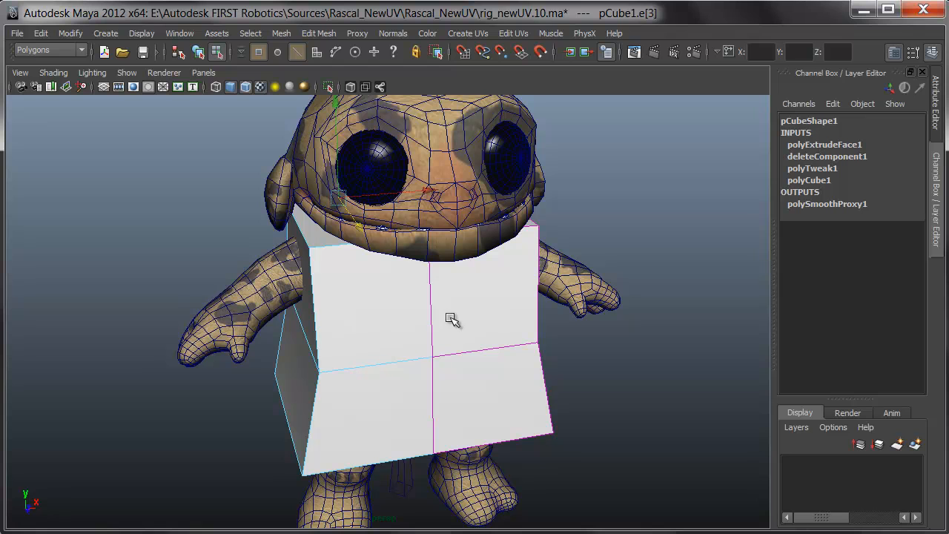
key(space)
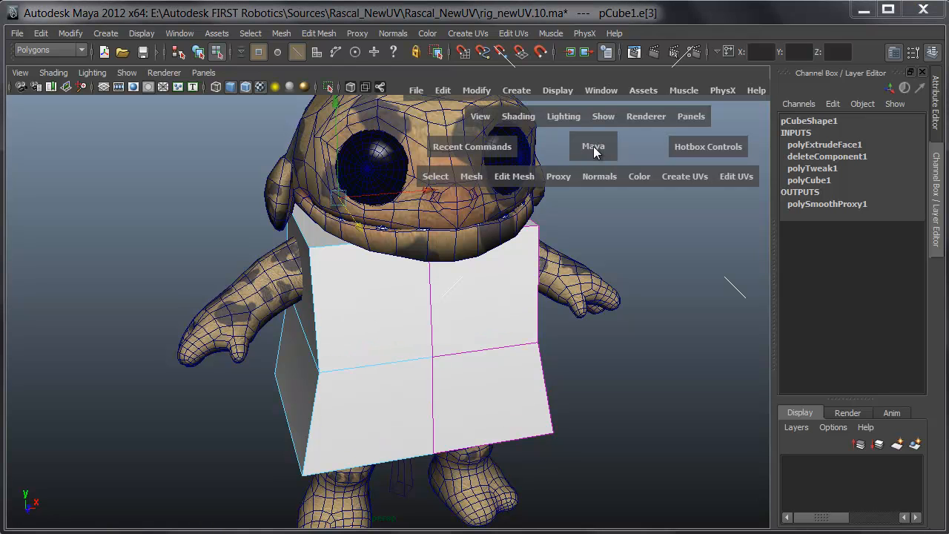
click(521, 176)
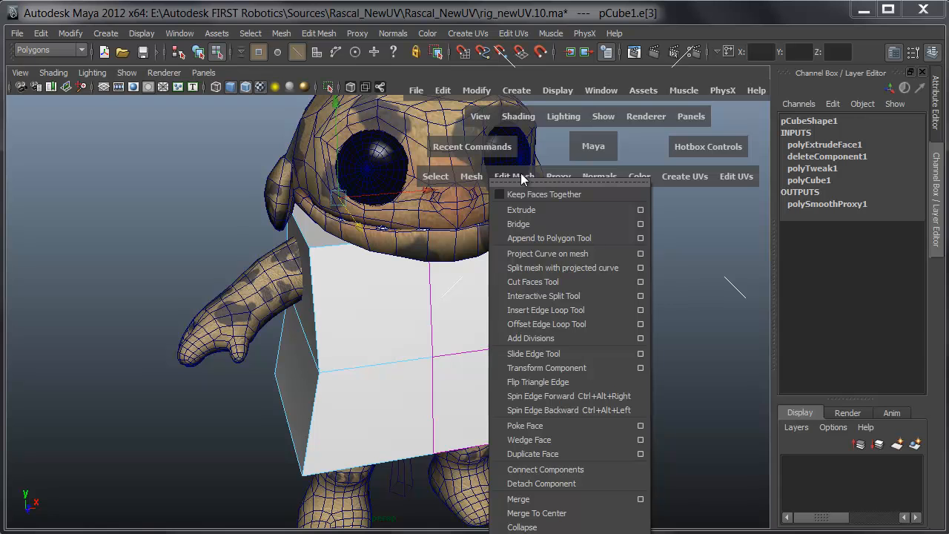
click(577, 317)
drag(381, 376, 391, 375)
drag(383, 424, 384, 424)
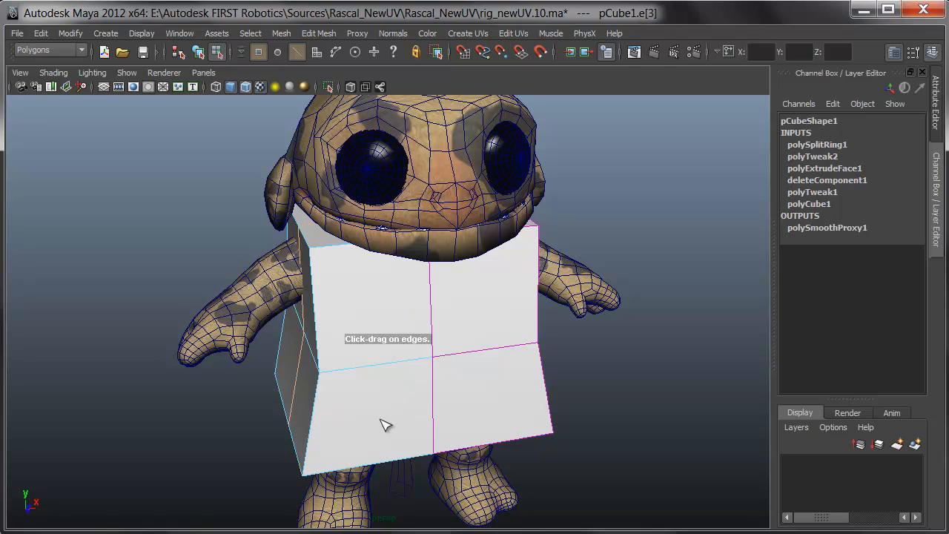
drag(382, 465, 382, 466)
alt+drag(304, 386, 385, 361)
mouse_move(343, 388)
alt+mouse_down()
mouse_move(346, 398)
mouse_move(439, 396)
mouse_move(331, 399)
alt+mouse_up()
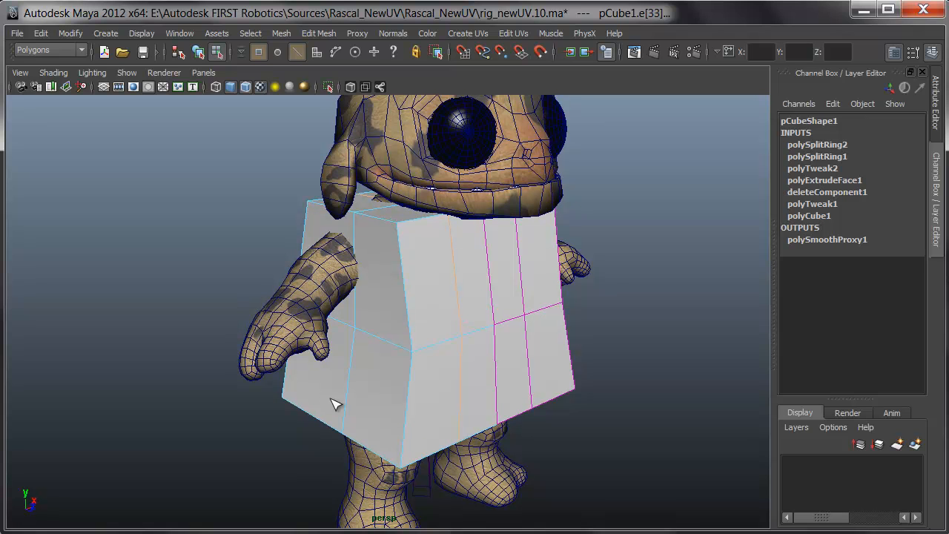
- Move the vertical front corner edges inward and back to round the corner, and soften the shape's edges
key(w)
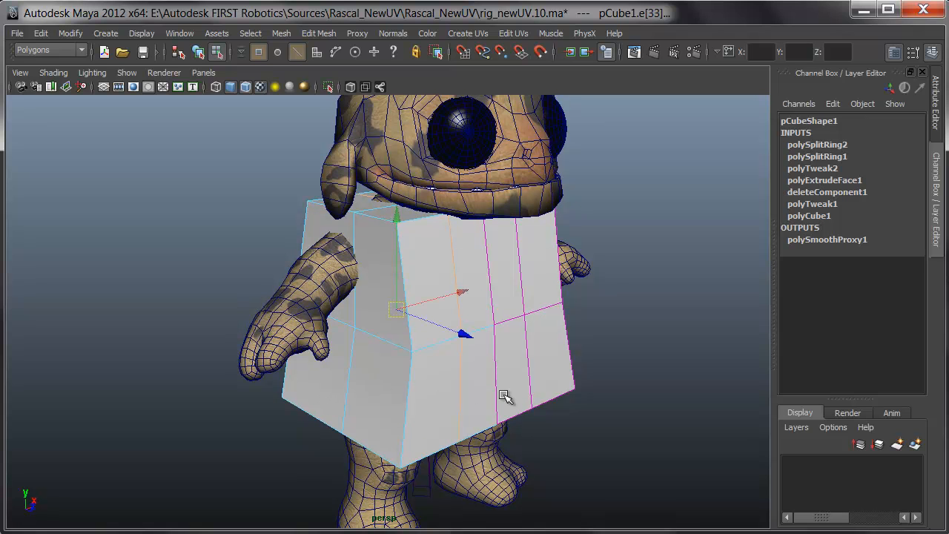
click(599, 357)
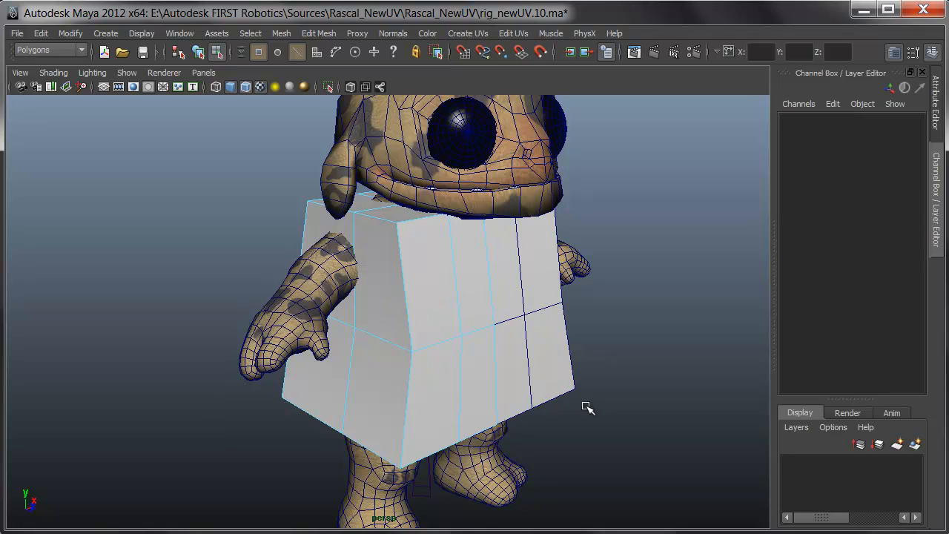
click(407, 398)
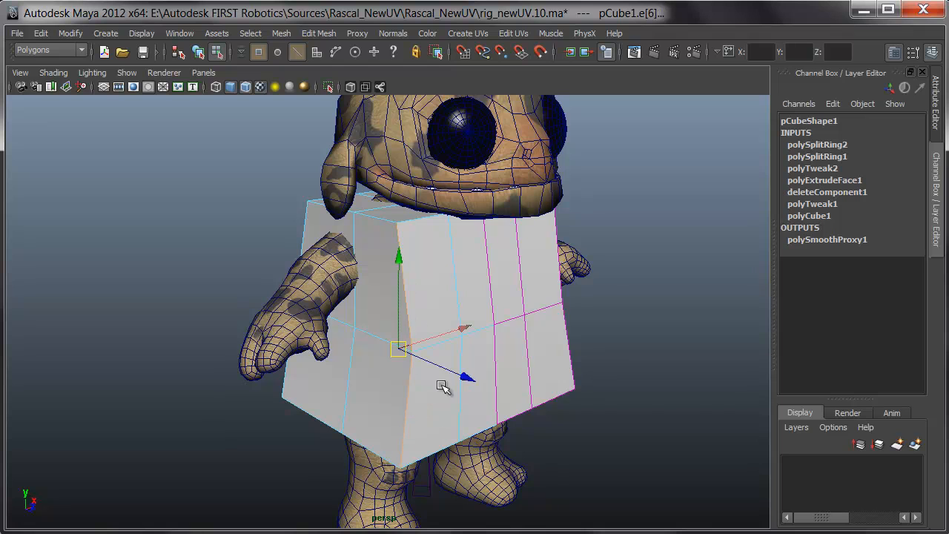
drag(454, 330, 466, 328)
drag(483, 373, 456, 382)
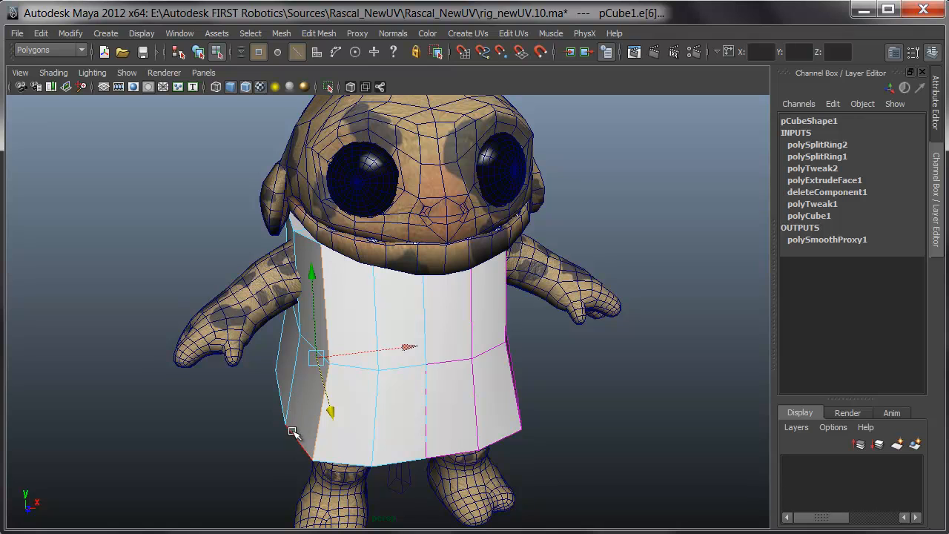
shift+right_drag(465, 282, 575, 292)
- Move the upper and lower vertical back corner edges inward and forward to round the back of the garment
alt+drag(407, 405, 479, 364)
alt+drag(570, 366, 470, 295)
click(463, 289)
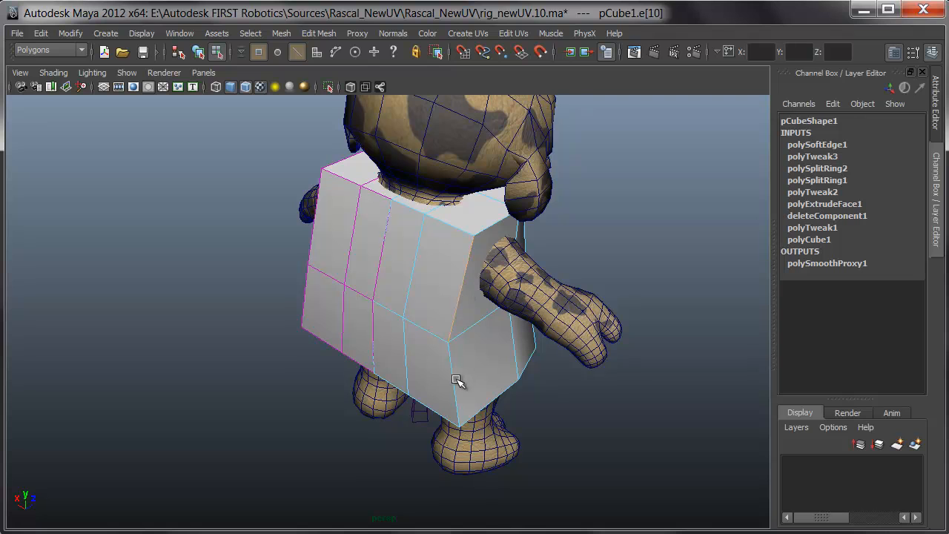
shift+click(456, 382)
key(w)
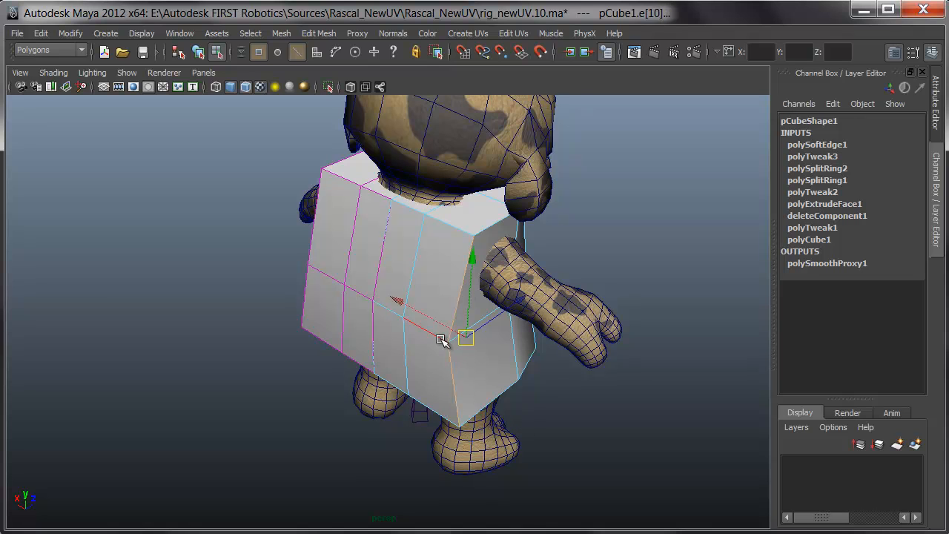
drag(413, 302, 388, 290)
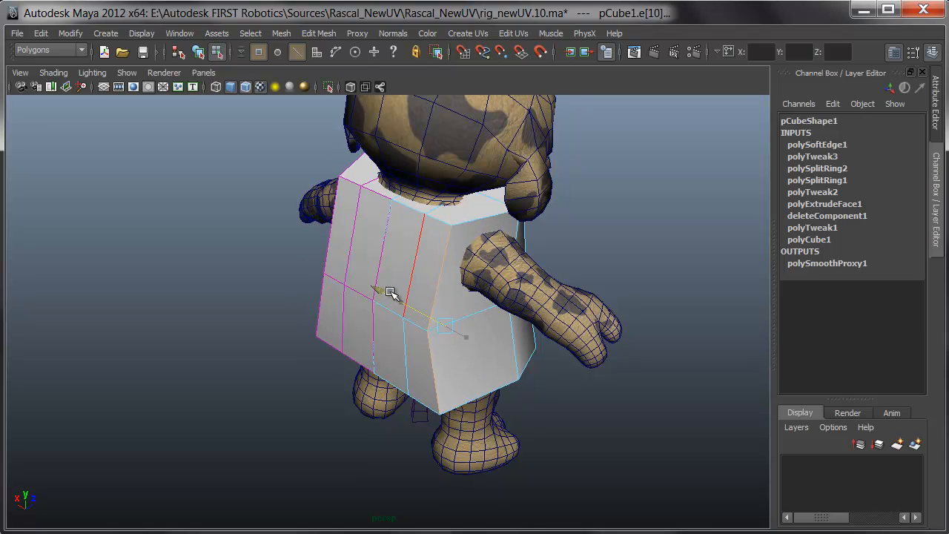
middle_drag(496, 297, 504, 291)
- Insert a horizontal edge loop around the half shape just above the waist, and switch to face selection
alt+drag(551, 387, 336, 358)
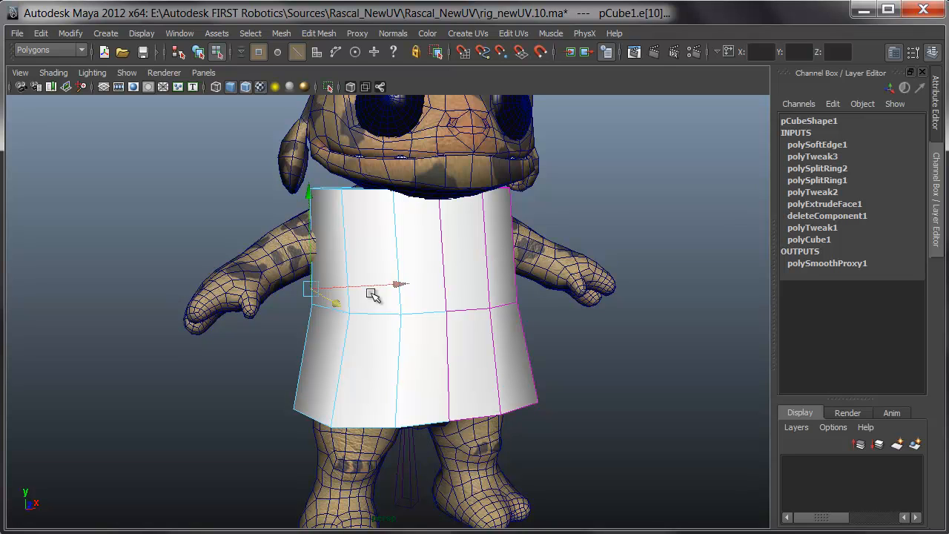
alt+drag(373, 334, 388, 302)
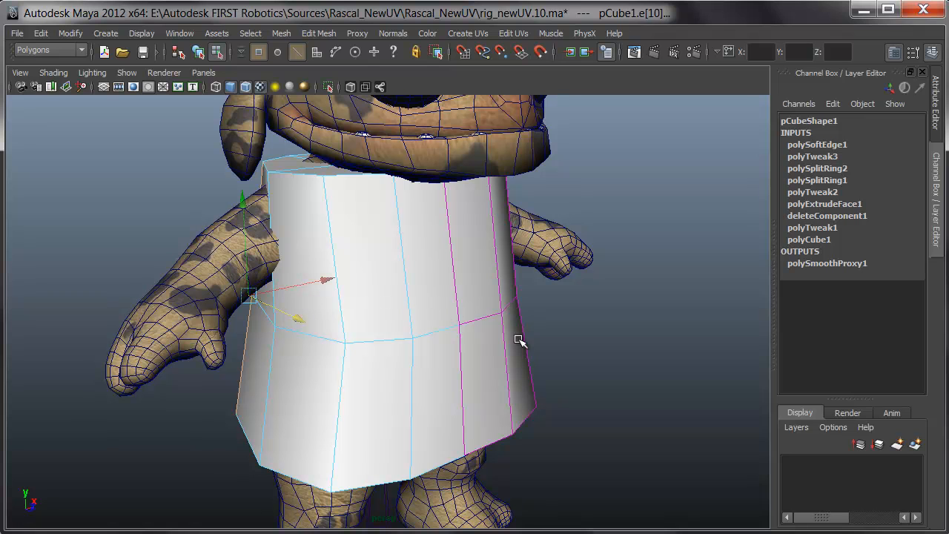
shift+right_click(540, 293)
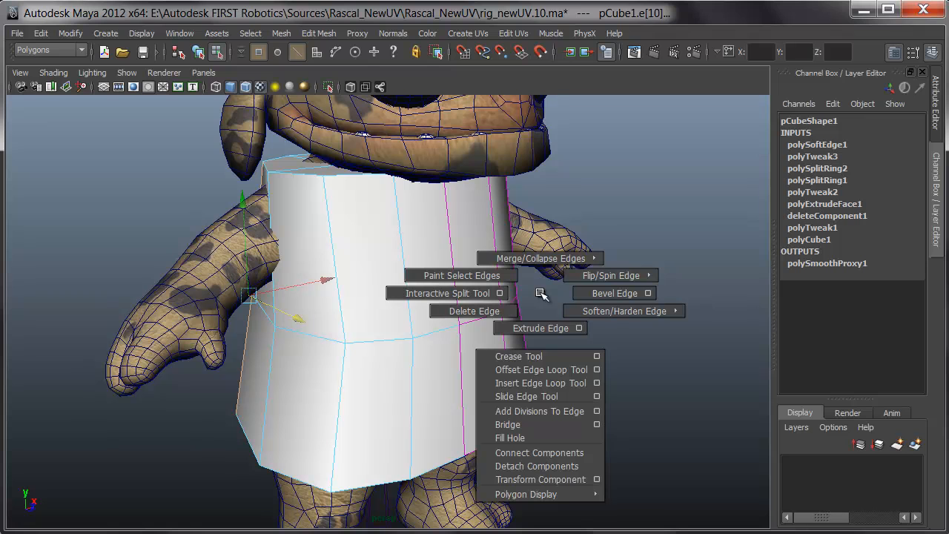
click(534, 383)
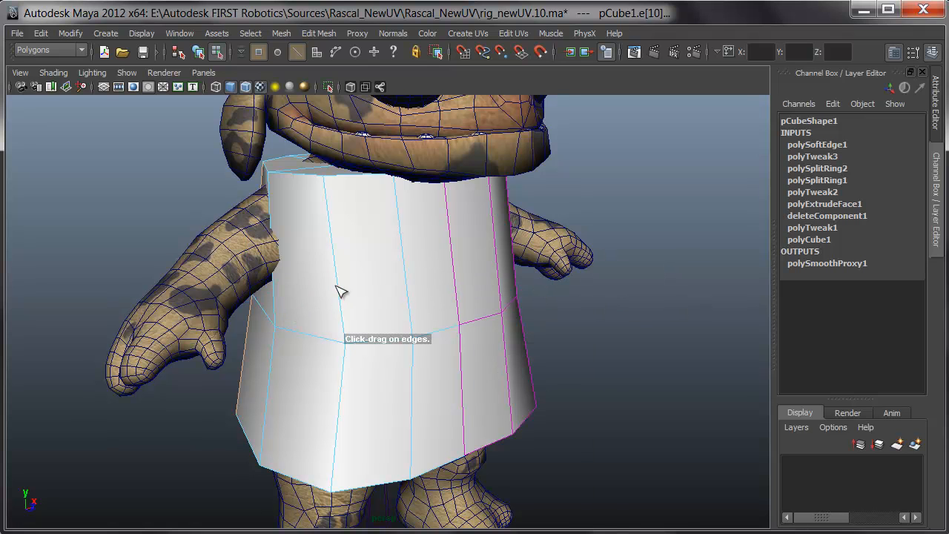
drag(337, 288, 341, 296)
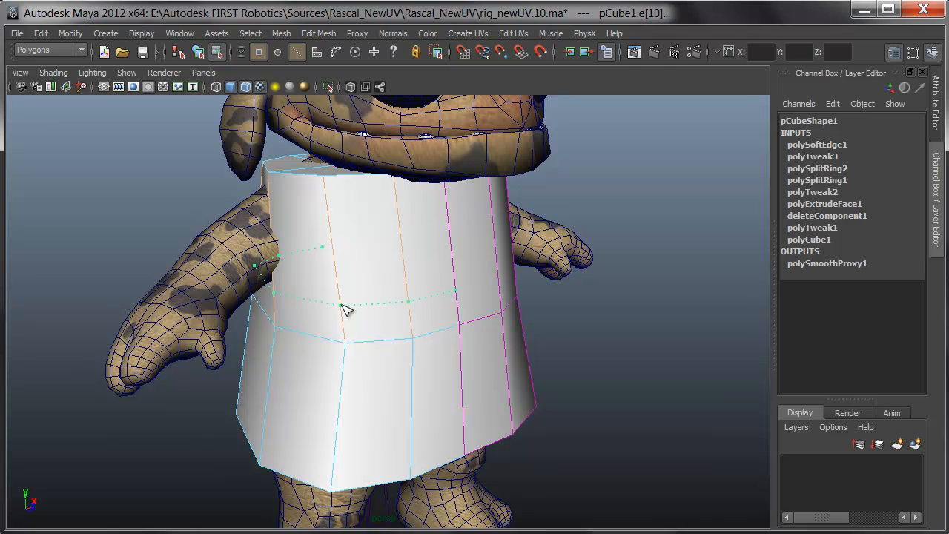
drag(348, 309, 348, 309)
alt+drag(417, 363, 520, 357)
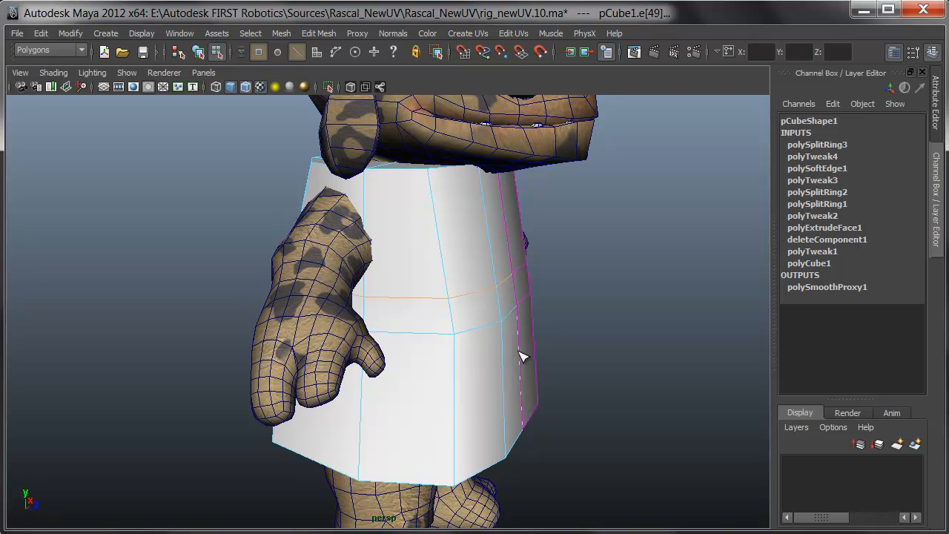
key(F11)
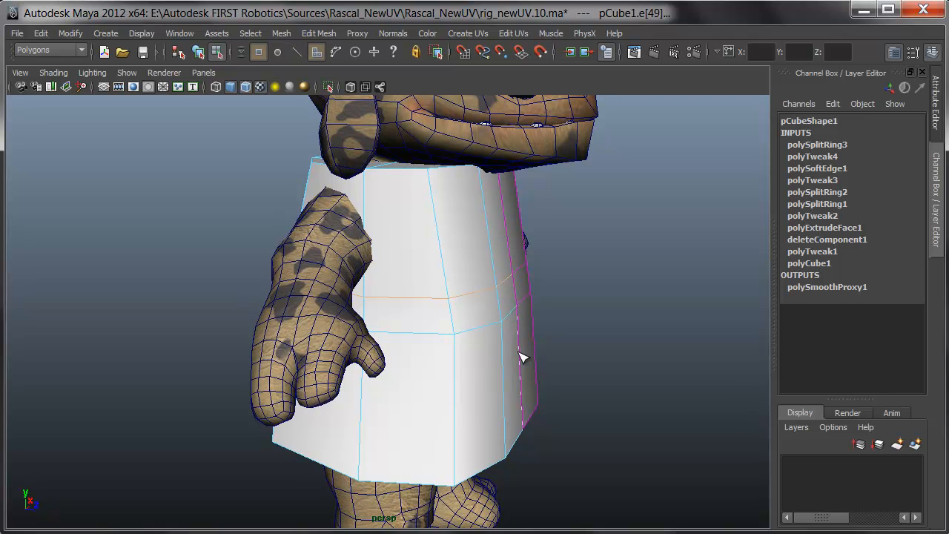
- Extrude the two upper side faces of the half shape beside the character's arm
click(423, 234)
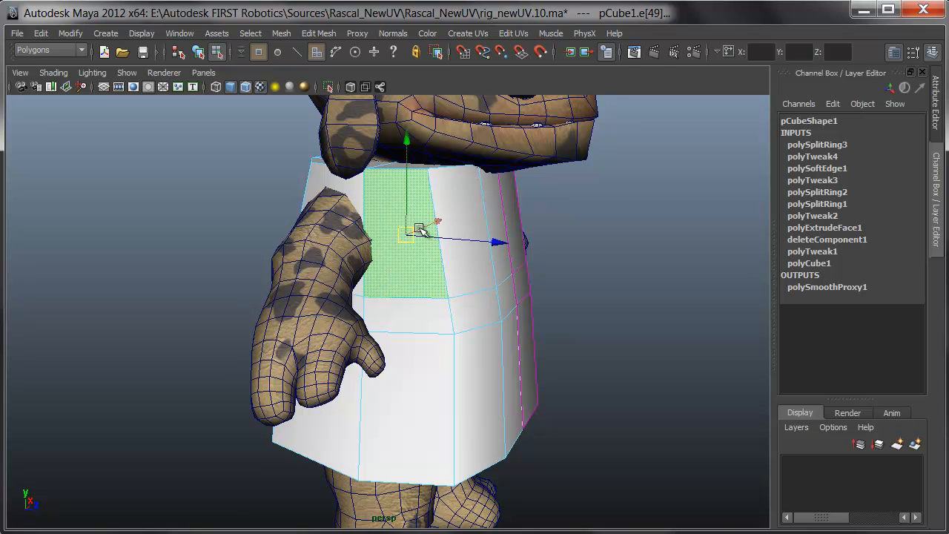
shift+click(355, 194)
alt+drag(598, 369, 545, 371)
shift+right_drag(363, 244, 363, 278)
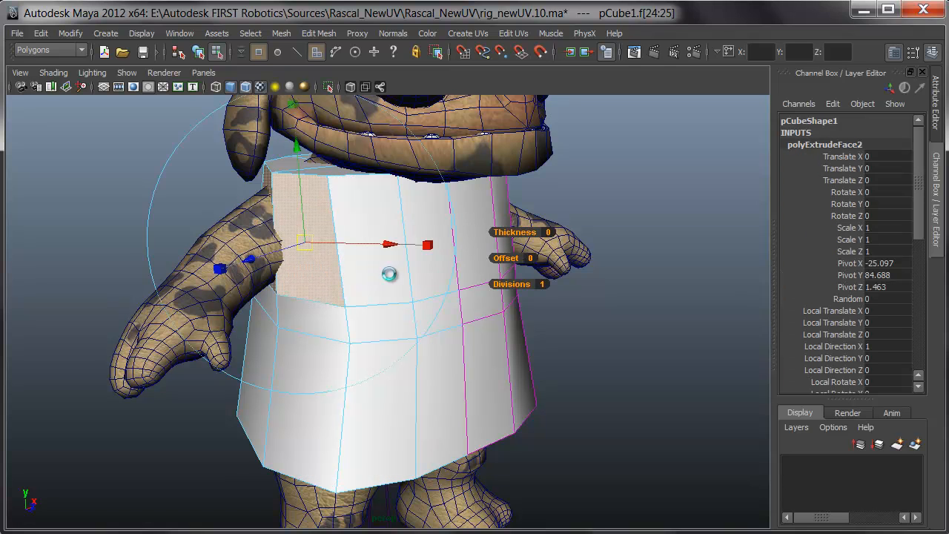
- In the front view, move the extruded faces outward and down along the arm to form a short sleeve
key(space)
drag(478, 297, 480, 330)
mouse_move(306, 363)
alt+middle_down()
mouse_move(322, 376)
mouse_move(312, 362)
alt+middle_up()
scroll(452, 371, down, 5)
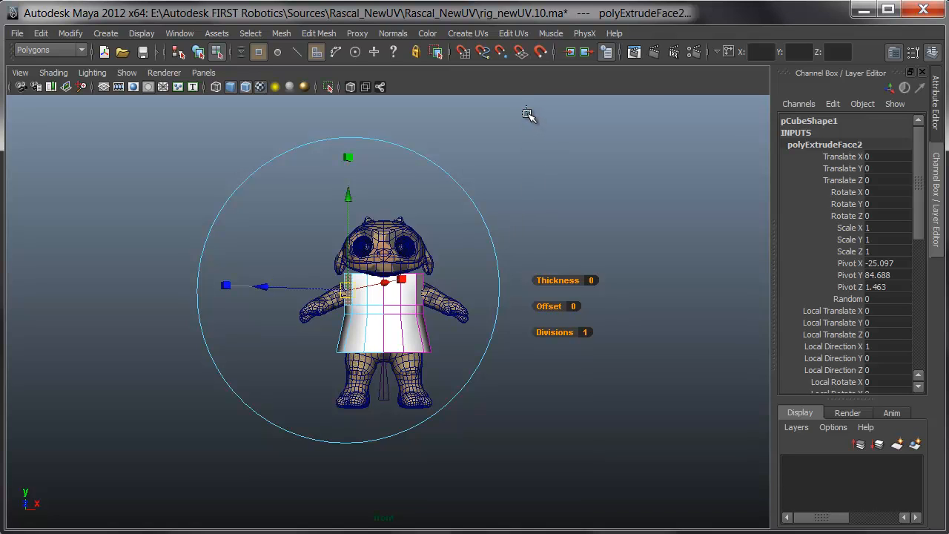
click(528, 113)
scroll(380, 361, up, 4)
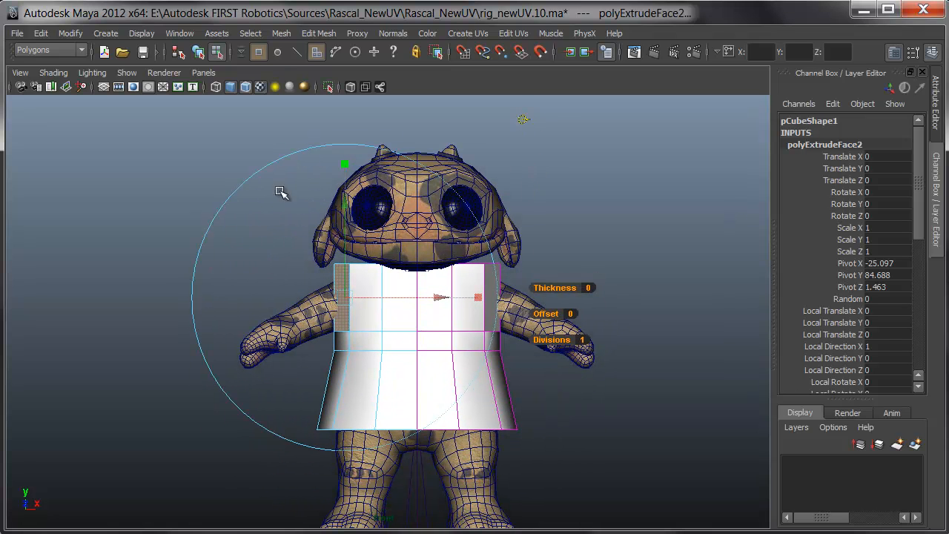
drag(440, 297, 375, 300)
drag(279, 206, 276, 247)
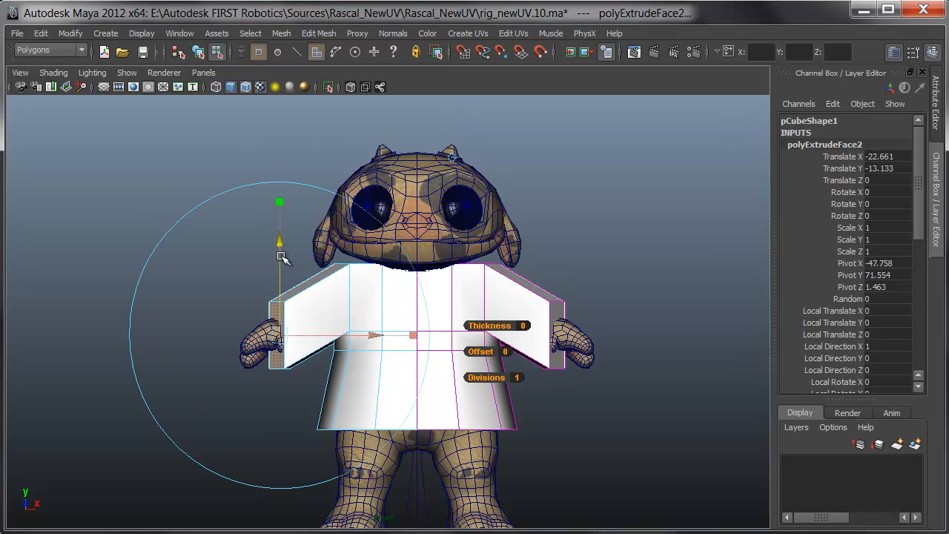
drag(375, 337, 393, 338)
drag(297, 261, 297, 252)
- Back in the perspective view, flatten the sleeve's end by scaling the extruded faces to about 0.136 in X, and deselect them
key(space)
alt+drag(394, 346, 422, 354)
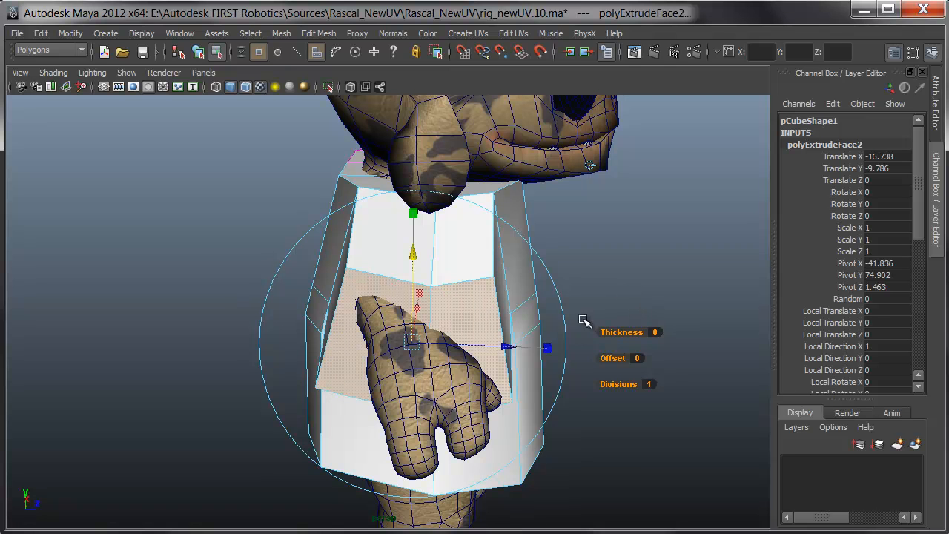
alt+drag(589, 328, 505, 343)
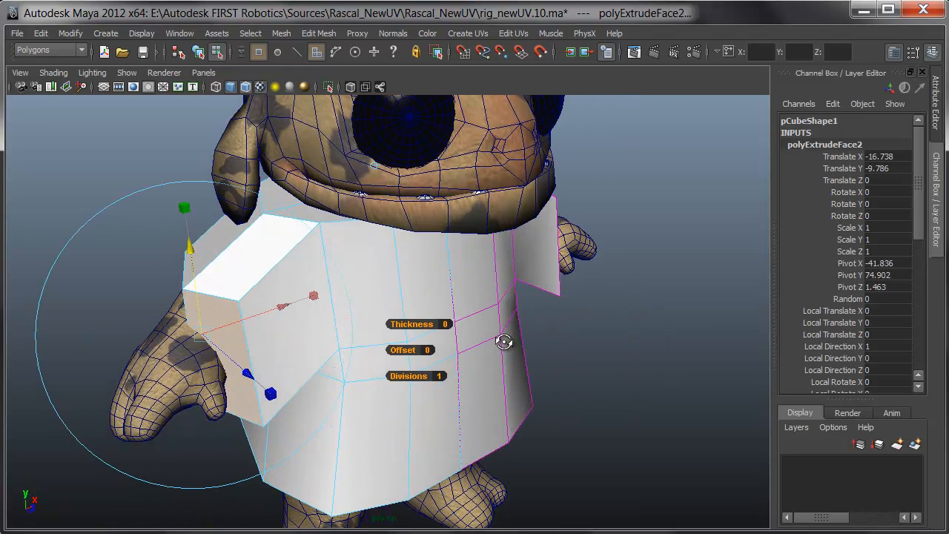
drag(315, 295, 231, 360)
alt+drag(268, 391, 403, 366)
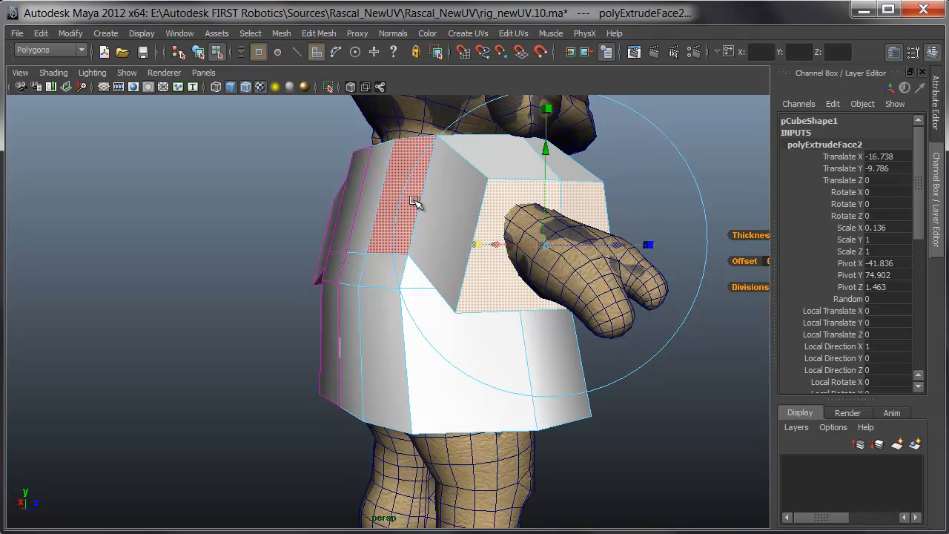
alt+drag(579, 260, 458, 274)
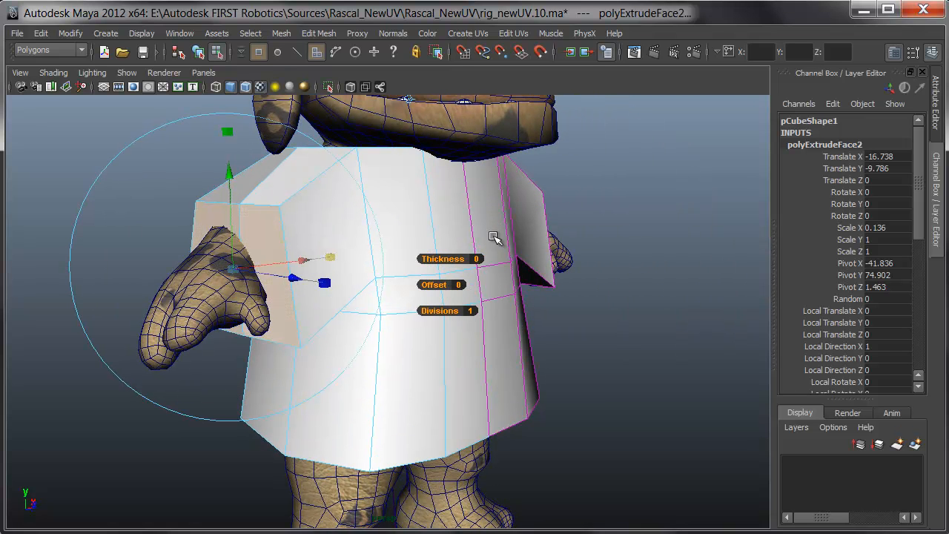
click(514, 233)
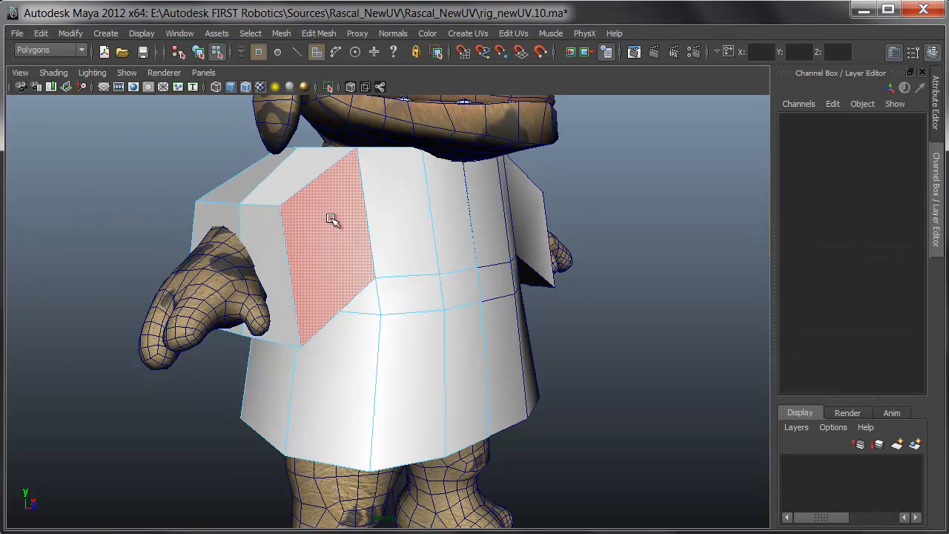
- Insert a horizontal edge loop around the chest and along the middle of the sleeve
key(space)
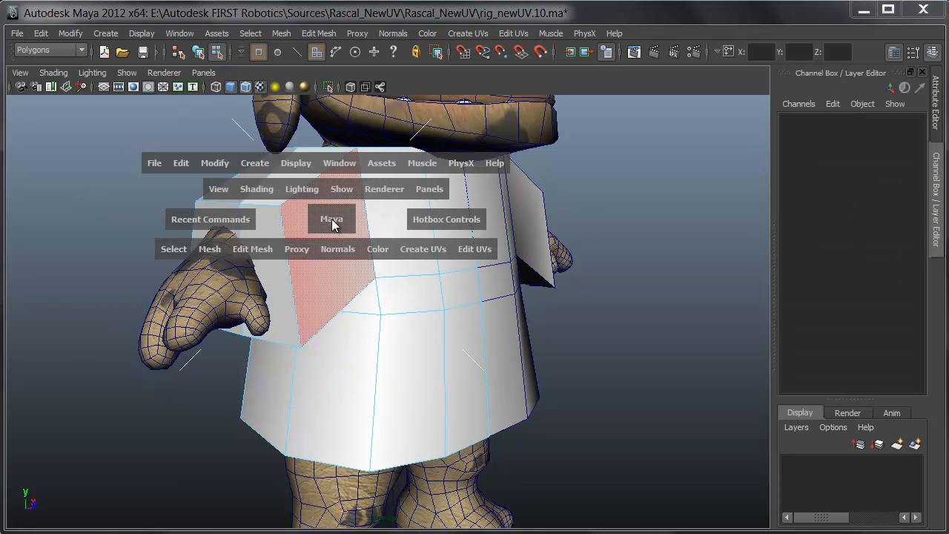
drag(249, 252, 293, 307)
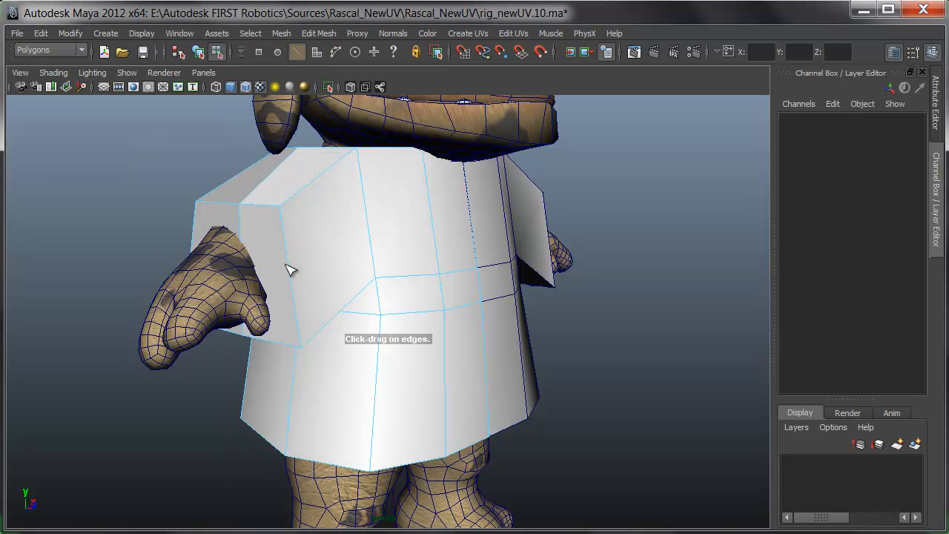
drag(293, 276, 298, 279)
alt+drag(355, 347, 512, 245)
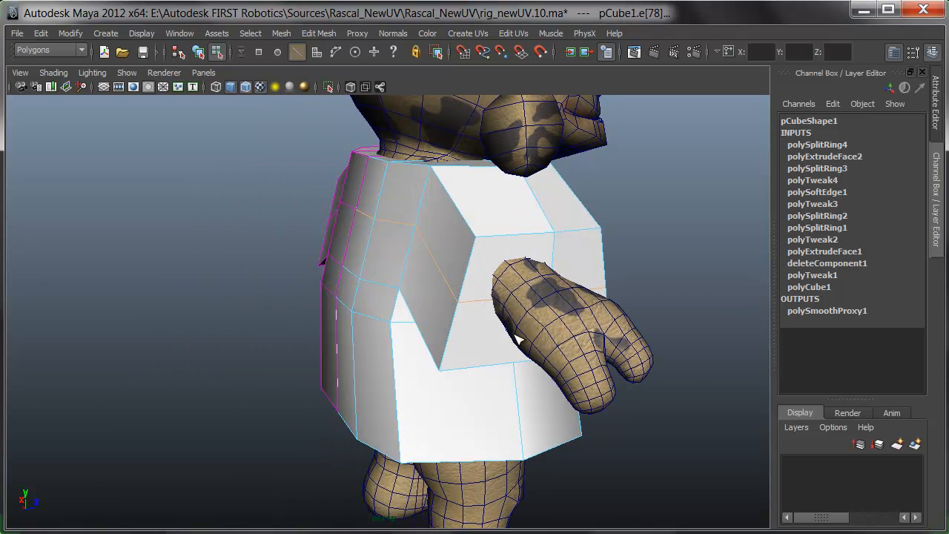
alt+drag(432, 400, 491, 417)
alt+drag(564, 421, 469, 438)
- Move the sleeve's upper front and back edges inward and down to round the shoulder
key(w)
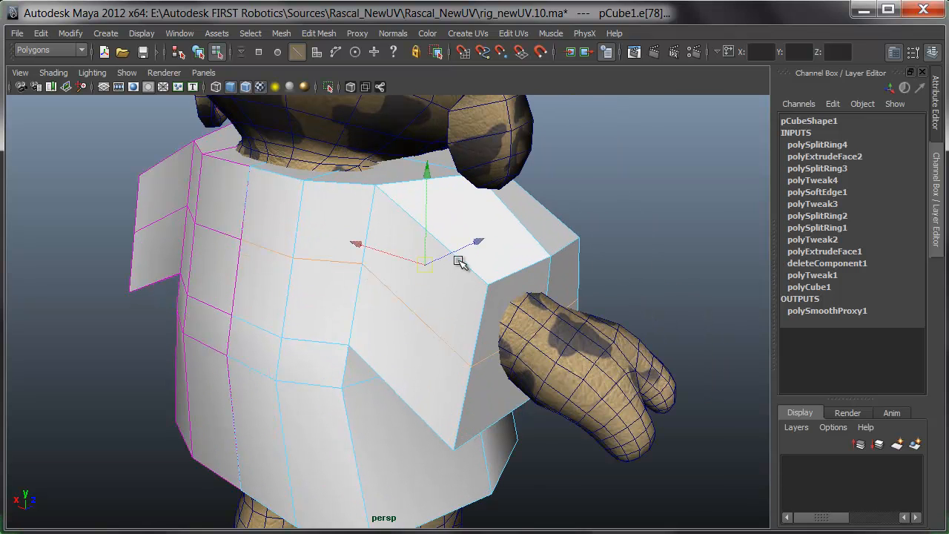
click(519, 291)
alt+drag(557, 296, 413, 326)
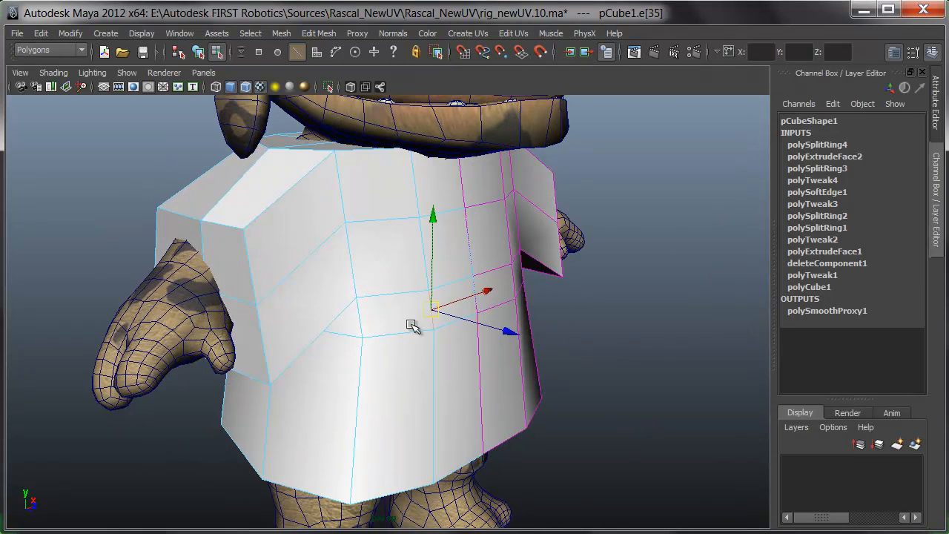
click(623, 357)
click(286, 203)
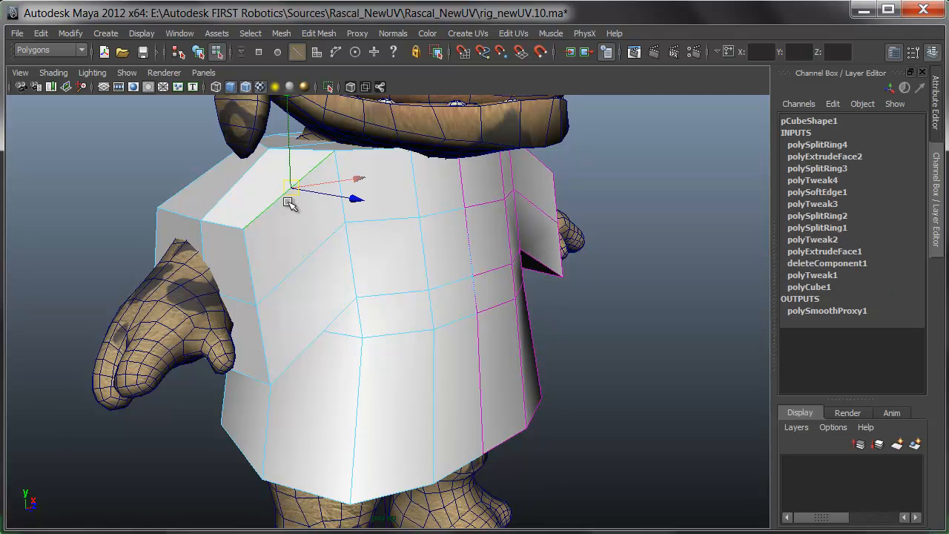
drag(353, 198, 335, 195)
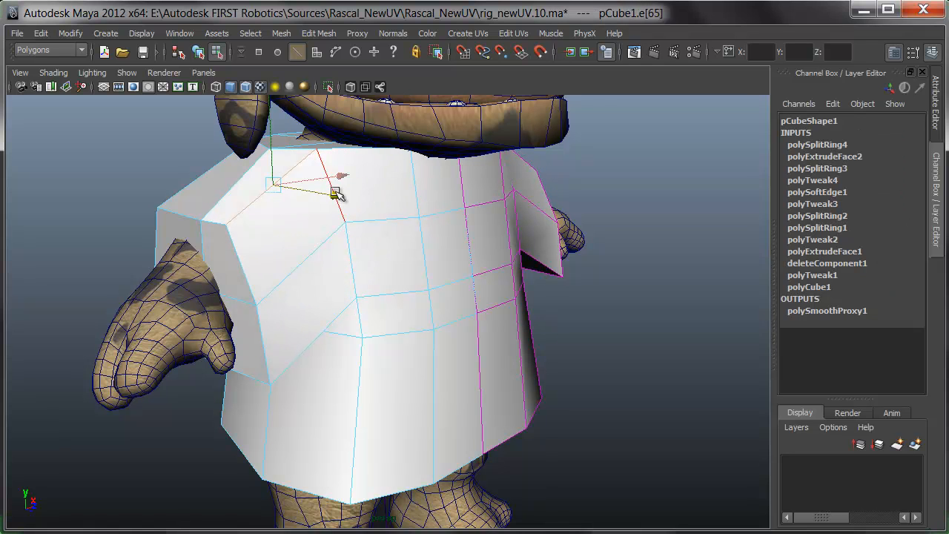
drag(269, 117, 189, 184)
drag(206, 116, 215, 145)
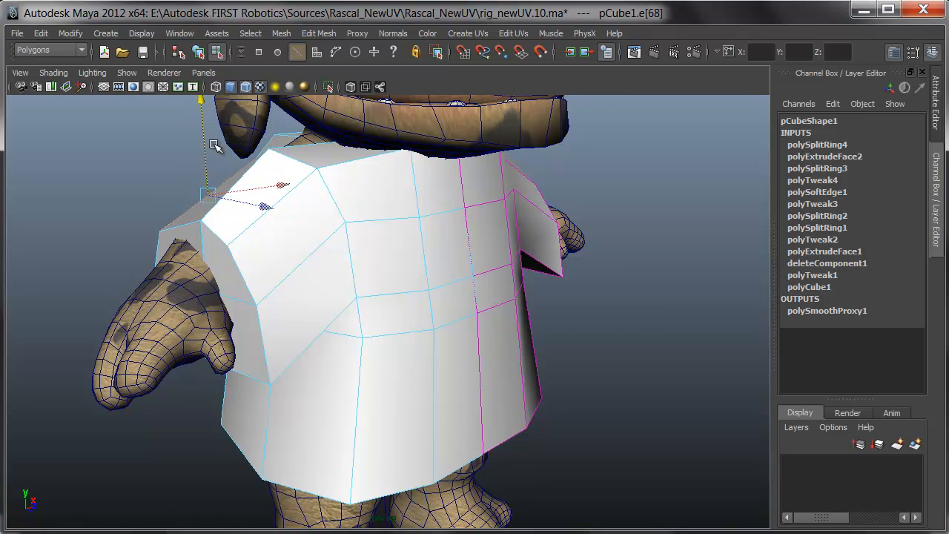
- Move the sleeve's lower front and back edges inward and adjust their height to round its underside
click(287, 354)
alt+drag(420, 403, 443, 304)
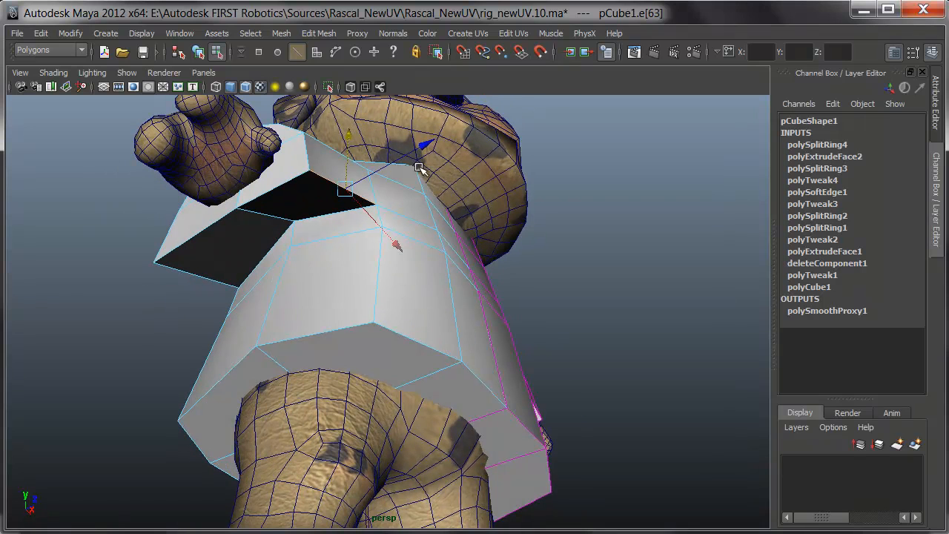
drag(430, 146, 412, 161)
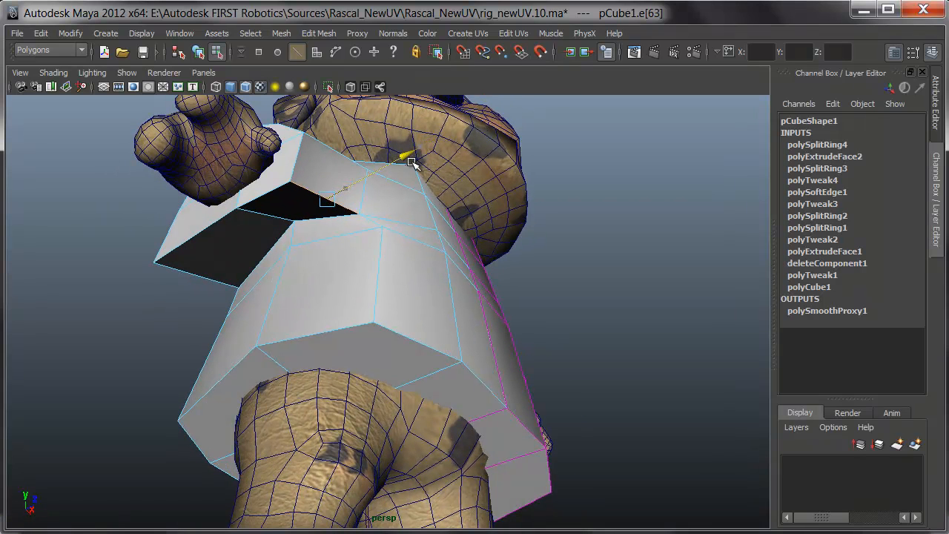
drag(332, 154, 306, 183)
click(188, 270)
alt+drag(188, 270, 440, 225)
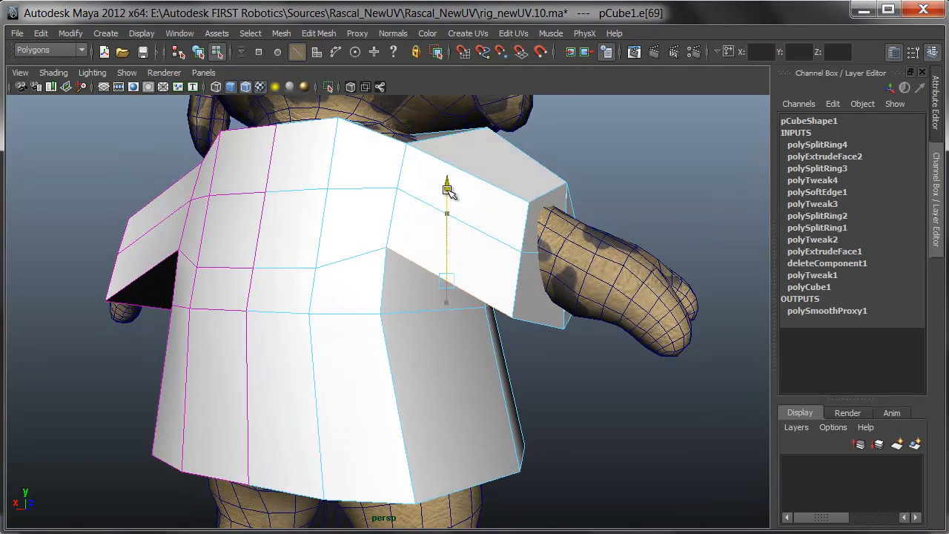
alt+drag(459, 288, 371, 260)
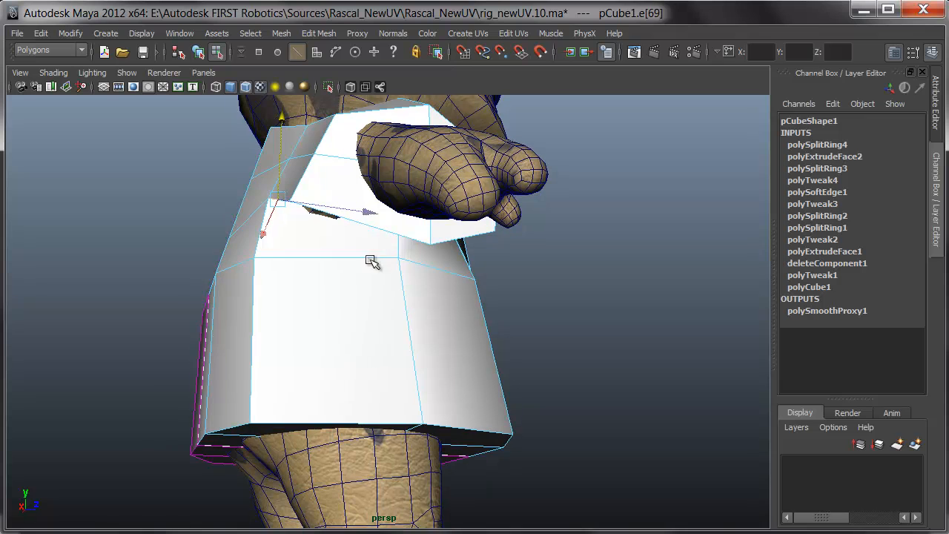
click(376, 211)
alt+drag(376, 211, 372, 319)
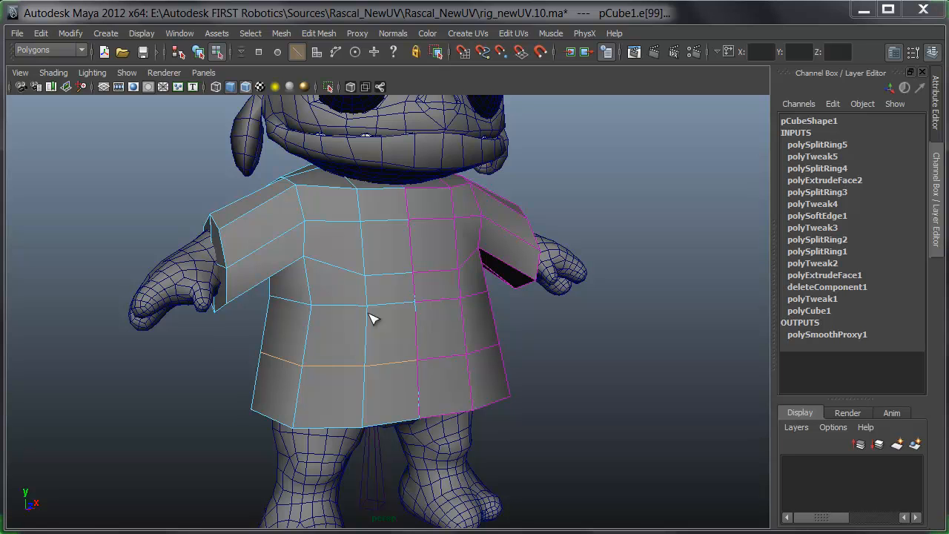
- Select the half garment as an object and isolate it in the viewport
key(q)
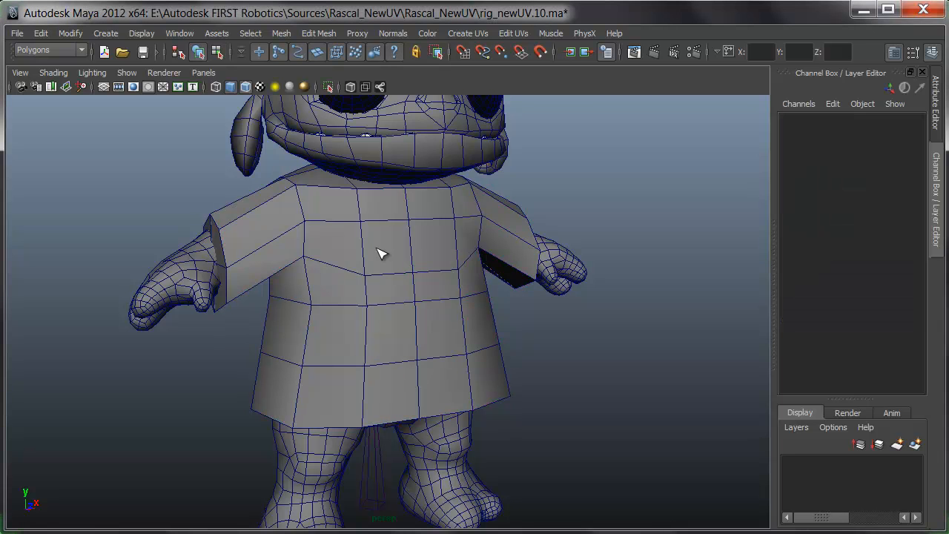
click(373, 270)
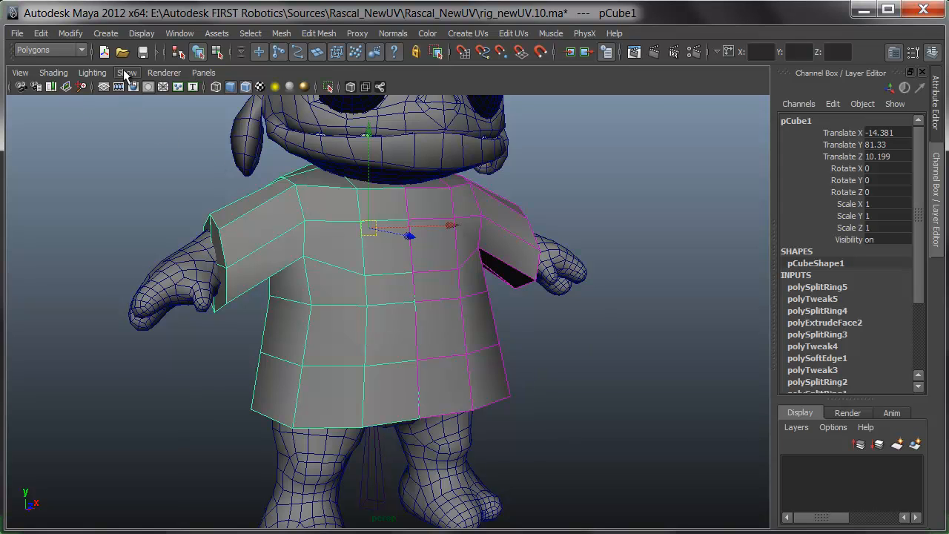
click(126, 73)
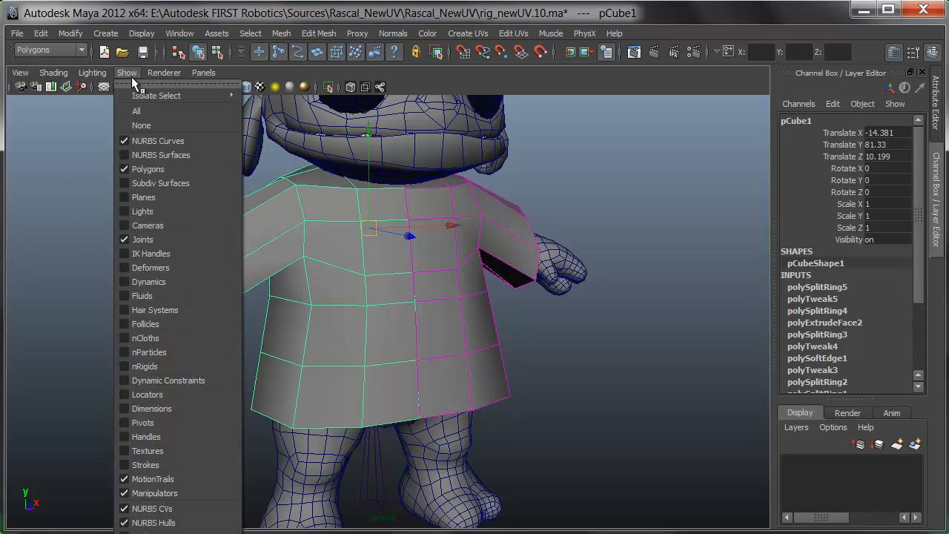
mouse_move(138, 100)
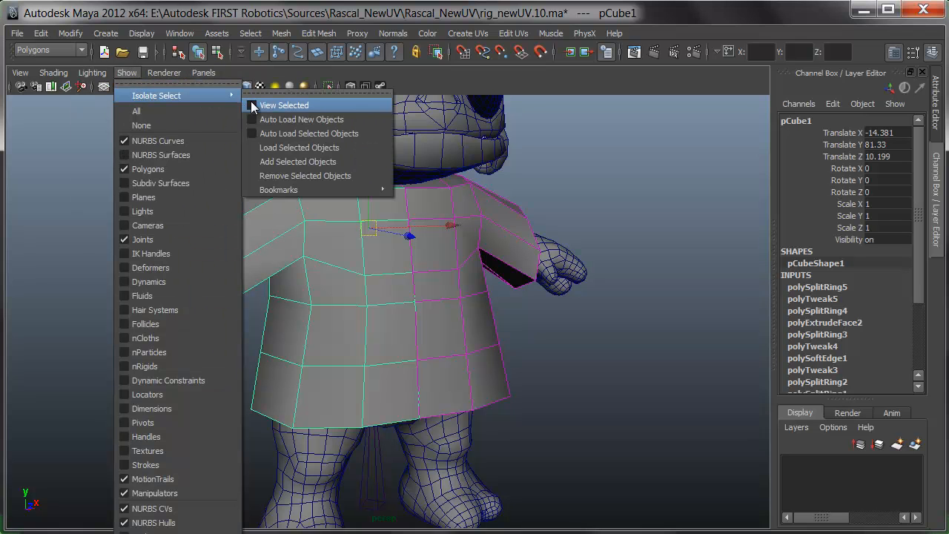
click(248, 107)
- Delete the four faces closing the lower part of the half garment along its center plane
alt+drag(403, 275, 376, 364)
key(F11)
alt+drag(484, 442, 483, 453)
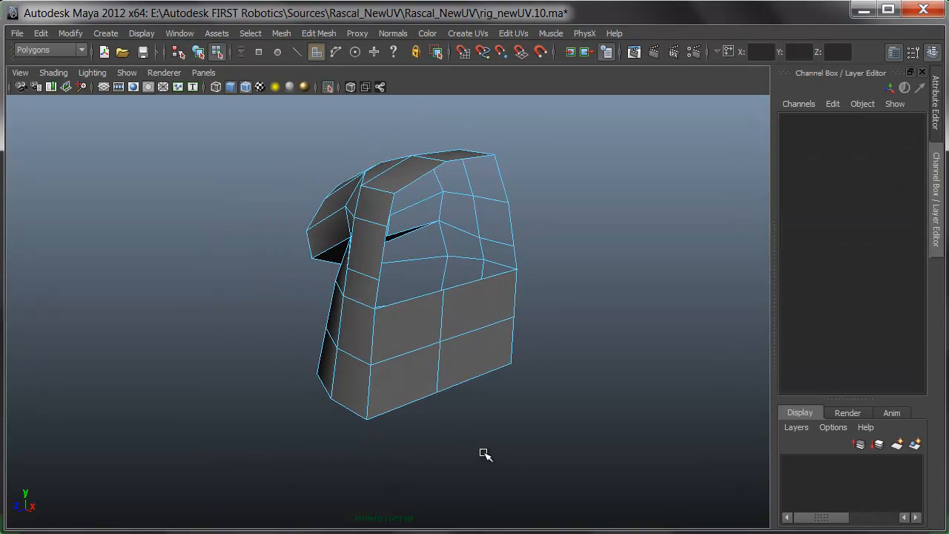
click(405, 336)
shift+click(490, 321)
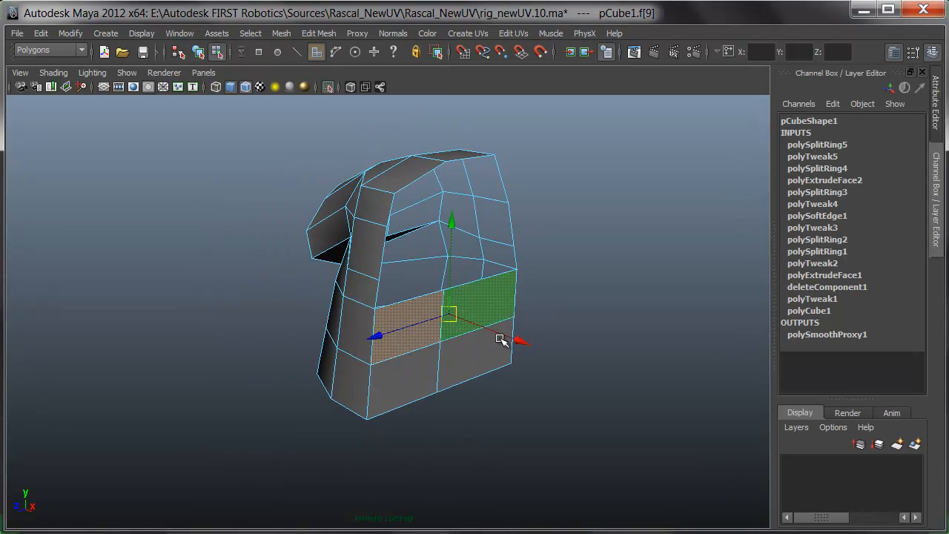
shift+click(497, 356)
shift+click(423, 379)
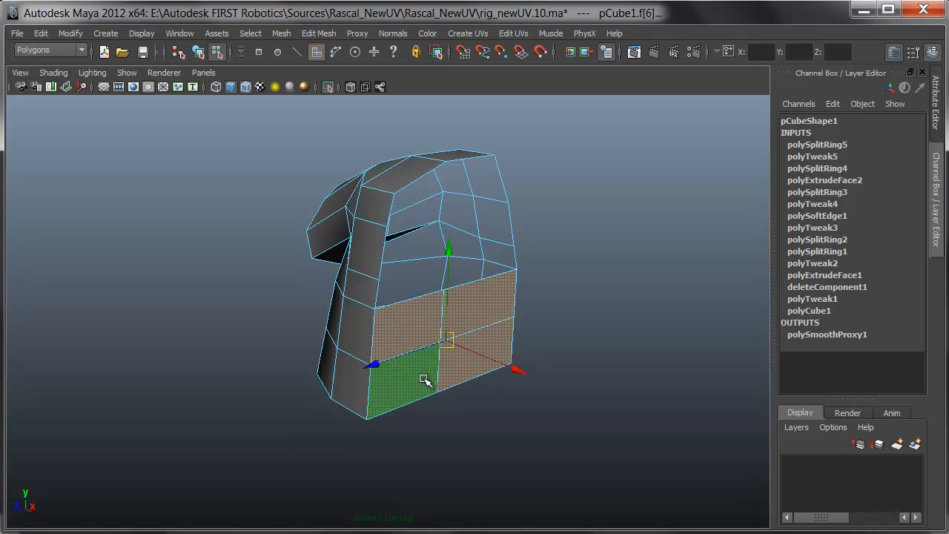
click(492, 456)
- Delete the remaining cap faces at the bottom of the half garment to open its hem
click(448, 382)
key(Delete)
click(420, 387)
key(Delete)
click(387, 374)
key(Delete)
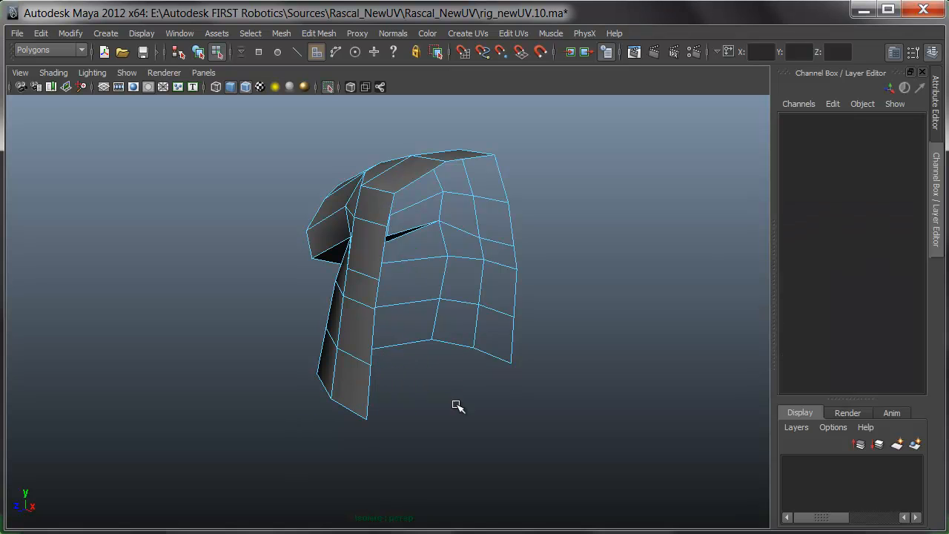
- Delete the four faces capping the end of the sleeve to open it
alt+drag(397, 456, 542, 453)
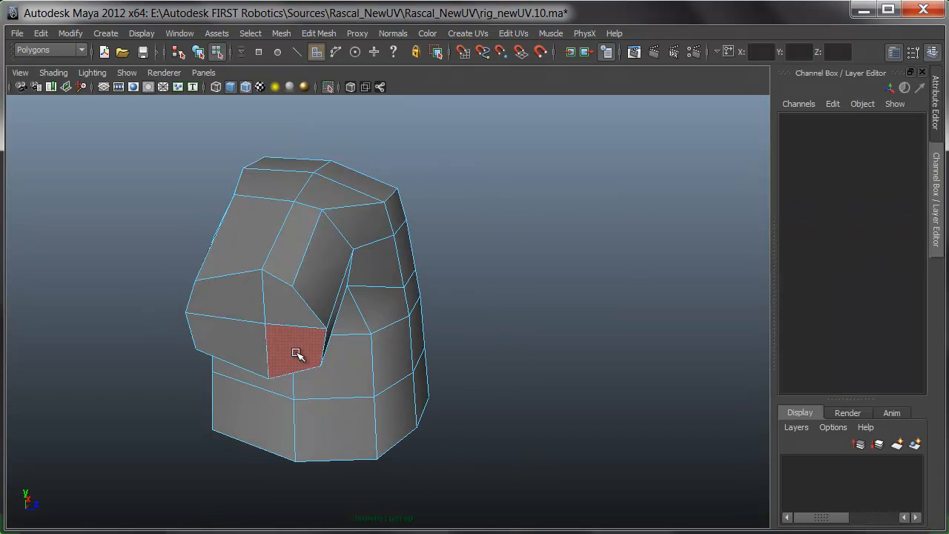
click(272, 345)
shift+click(267, 300)
shift+click(250, 311)
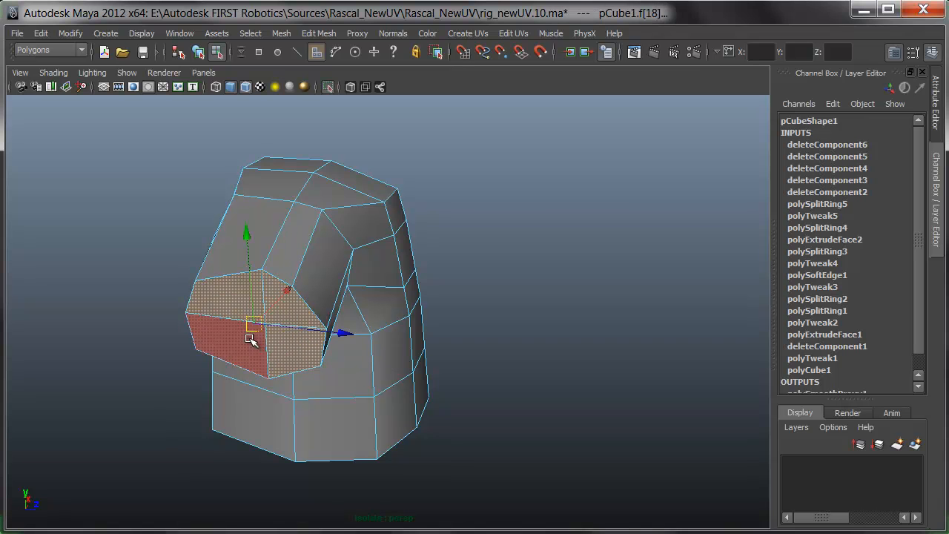
shift+click(250, 337)
key(Delete)
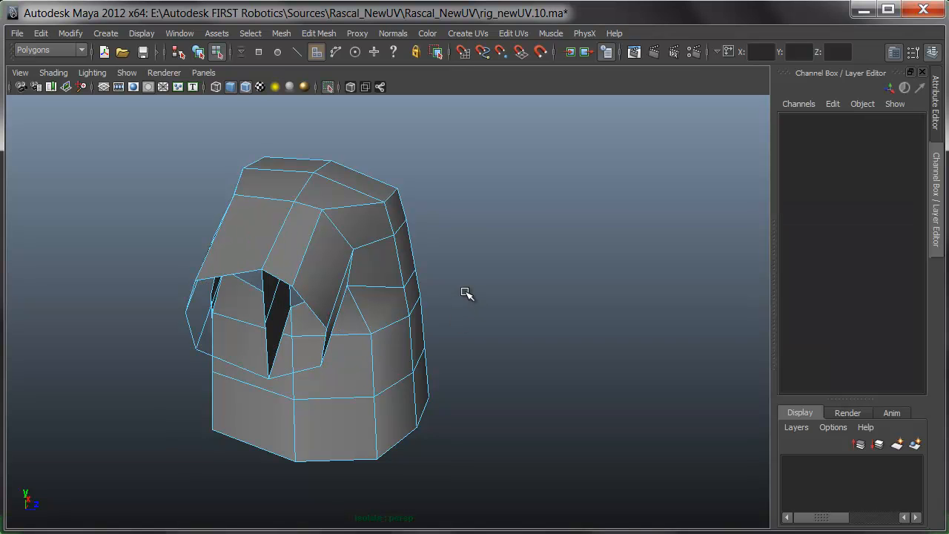
alt+drag(420, 388, 336, 290)
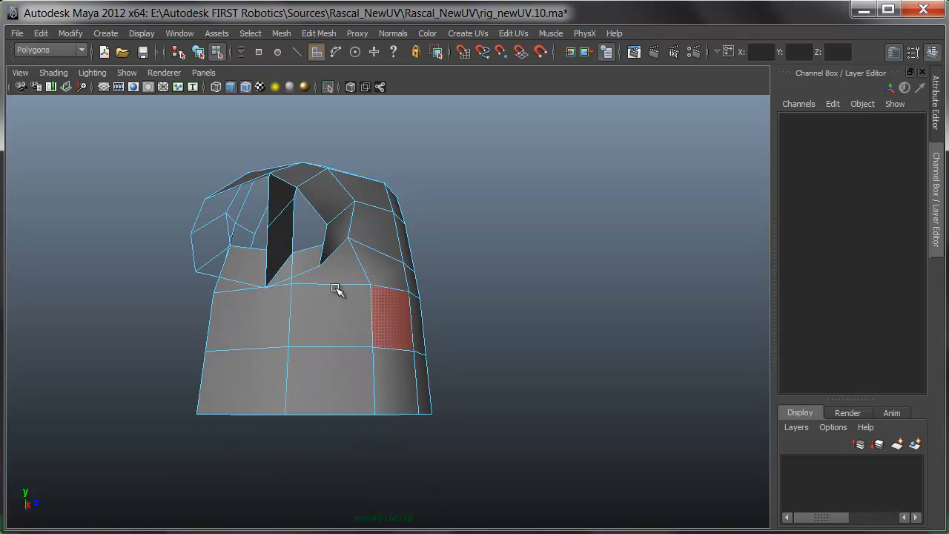
- Return to object selection and turn off the viewport isolation to show the whole character with the garment
click(278, 211)
key(w)
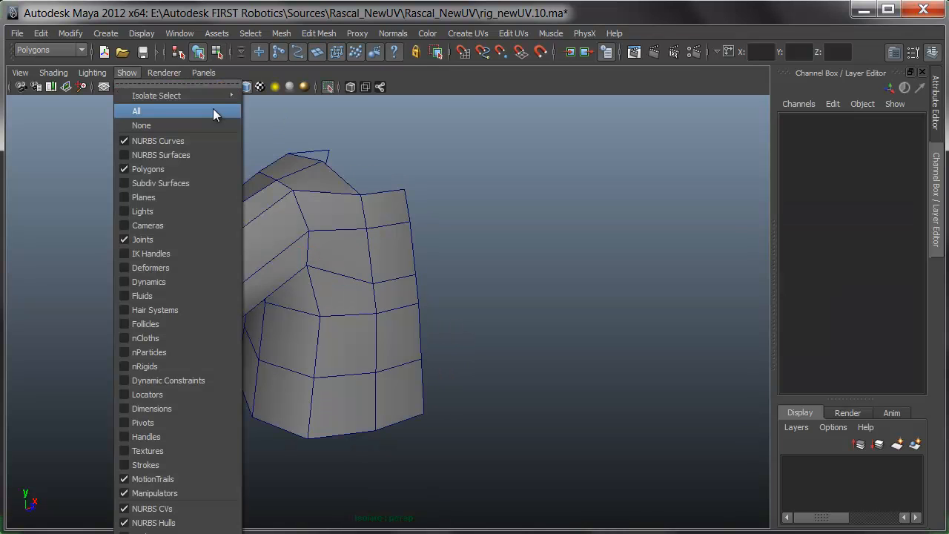
mouse_move(219, 98)
click(261, 110)
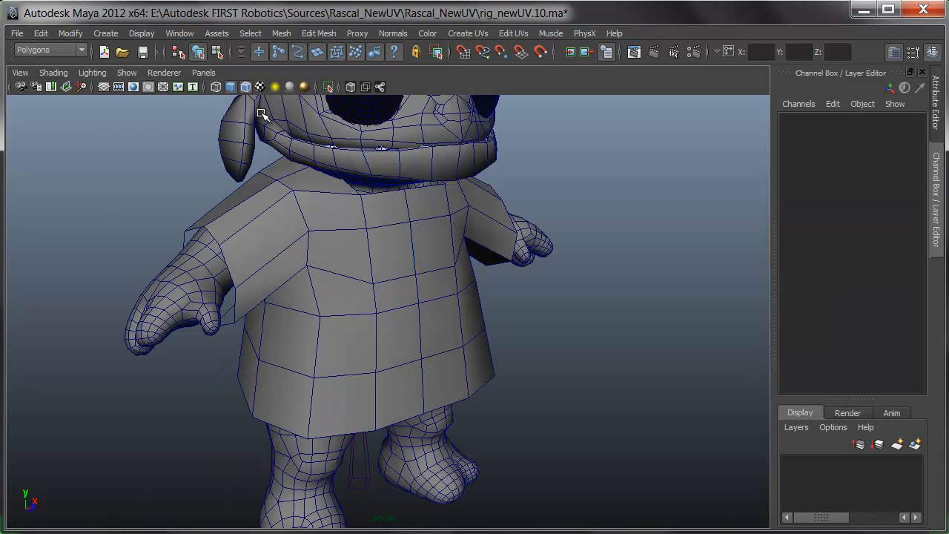
- Examine the garment's fit around the character's torso and arms from the front, side and back
alt+drag(425, 275, 545, 387)
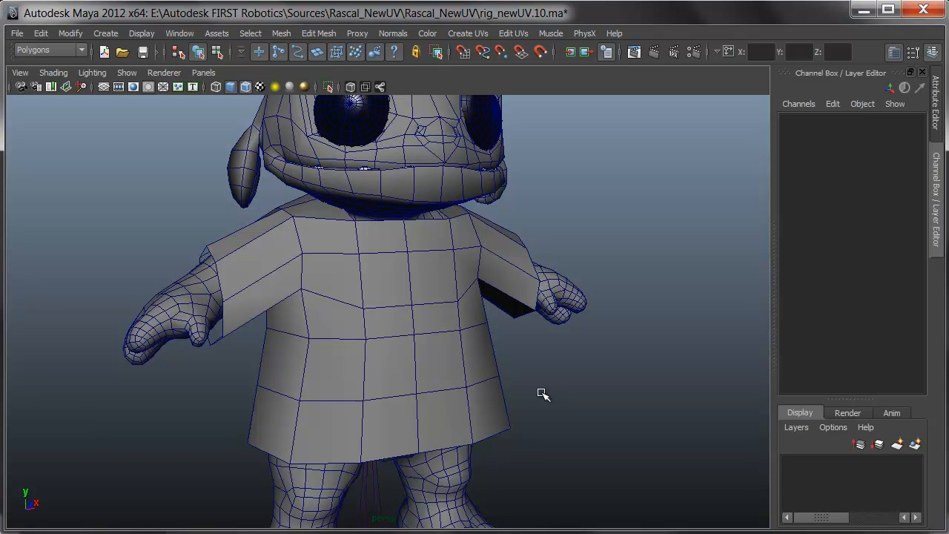
alt+drag(505, 388, 583, 385)
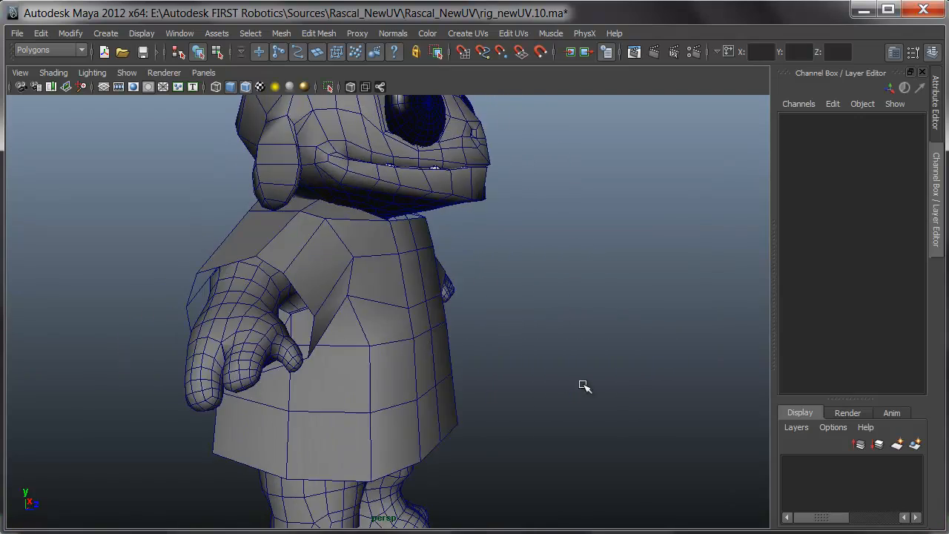
alt+drag(332, 345, 532, 339)
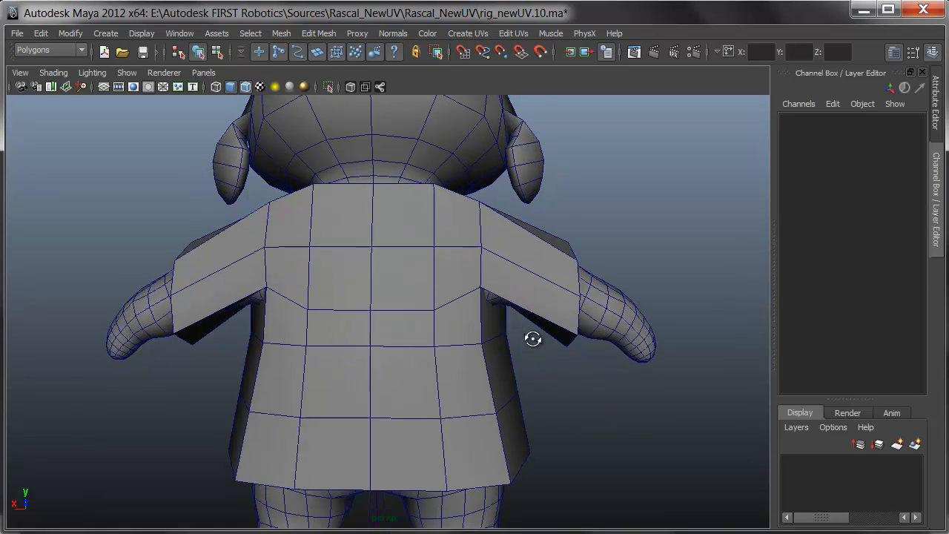
alt+drag(407, 359, 280, 356)
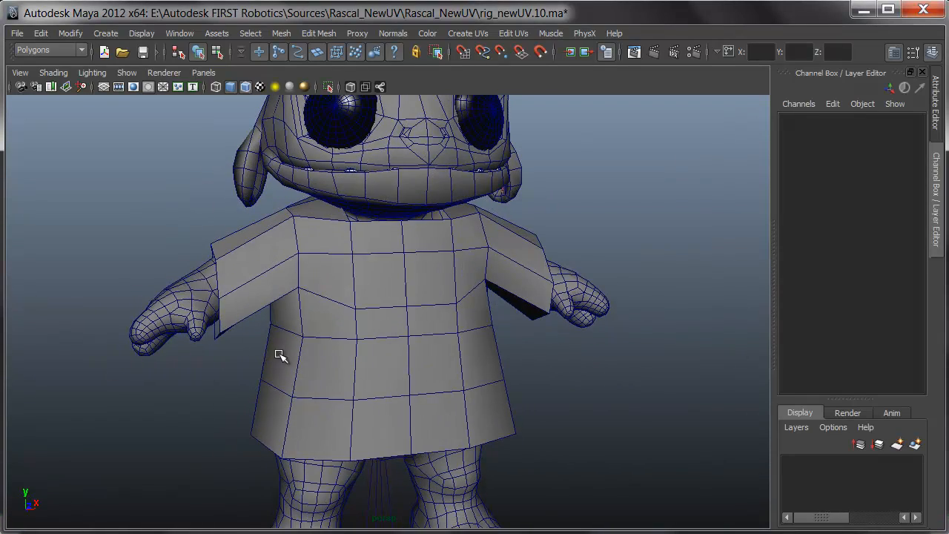
alt+drag(374, 324, 383, 346)
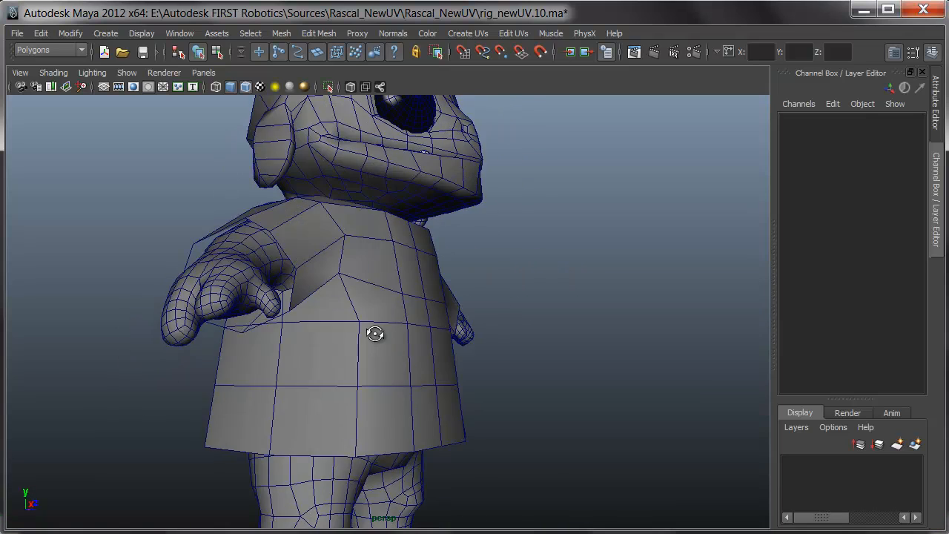